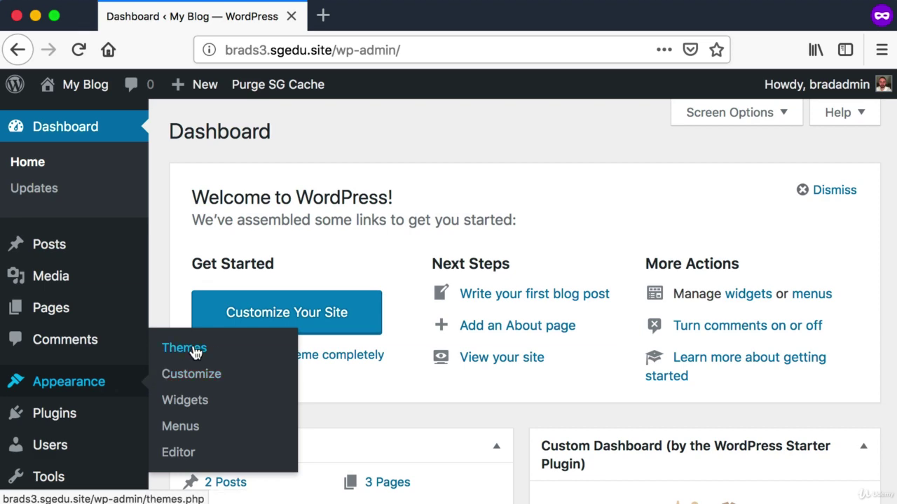
# Open the Themes page and look through the installed themes.
pyautogui.click(194, 350)
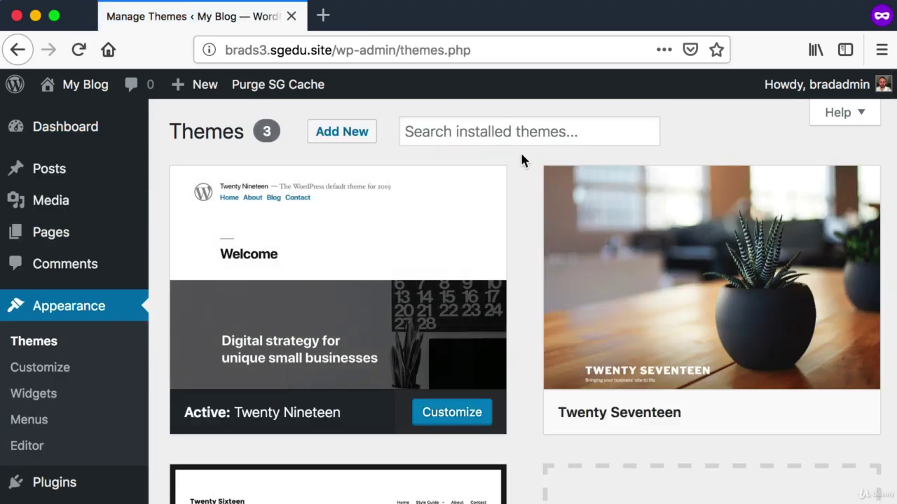
pyautogui.scroll(-2, 519, 160)
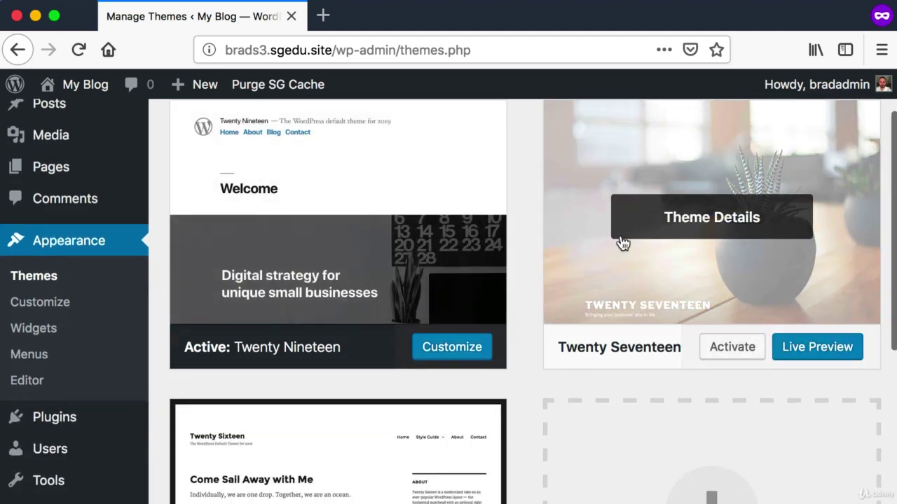
pyautogui.scroll(-7, 466, 394)
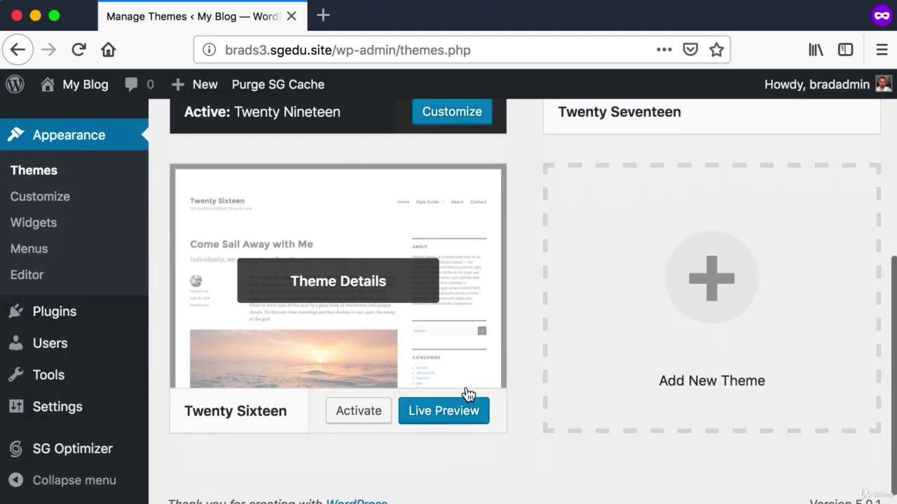
pyautogui.scroll(9, 468, 395)
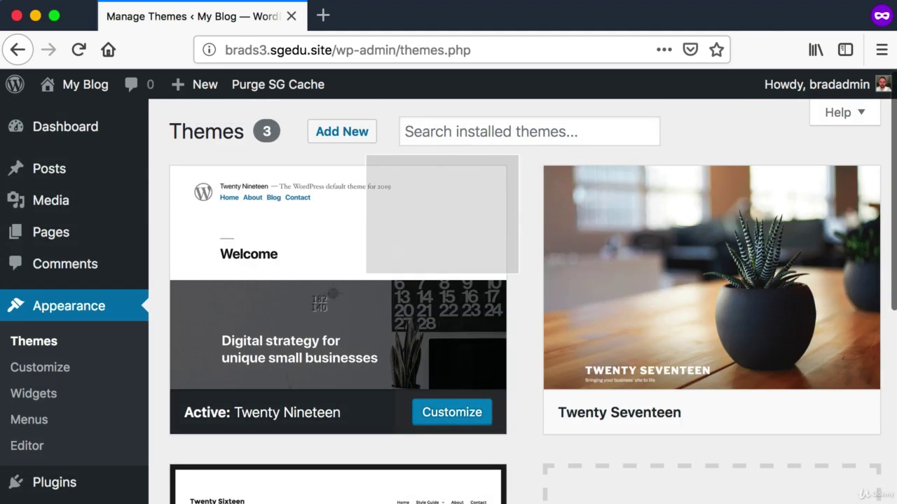
pyautogui.moveTo(332, 293); pyautogui.dragTo(156, 455)
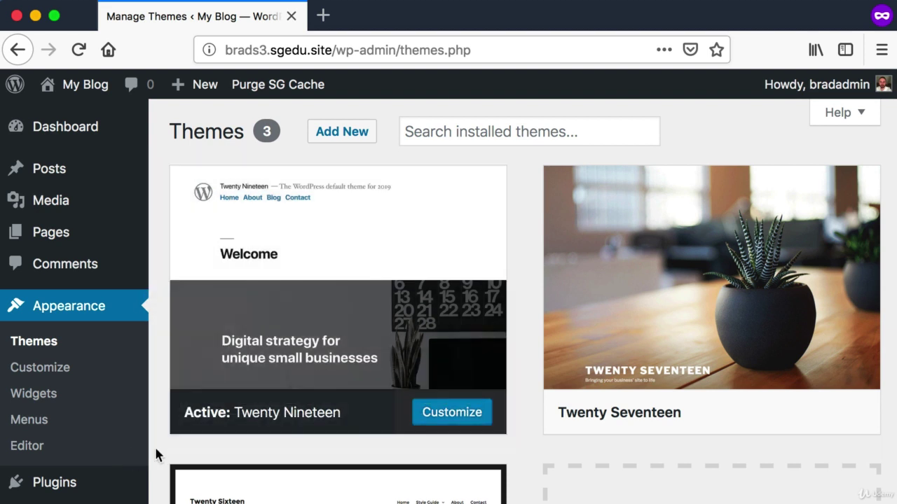
pyautogui.press('super+shift+4')
pyautogui.moveTo(176, 395); pyautogui.dragTo(337, 426)
pyautogui.scroll(-3, 531, 410)
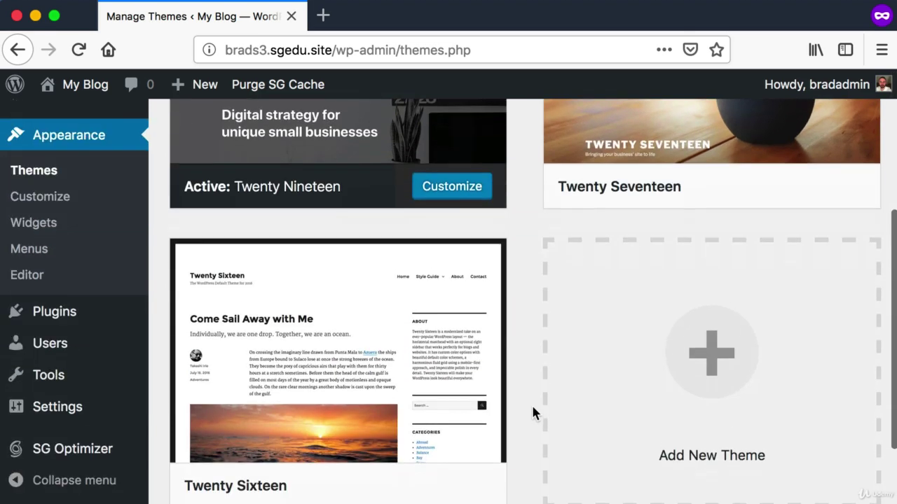
pyautogui.moveTo(424, 422)
pyautogui.scroll(1, 441, 413)
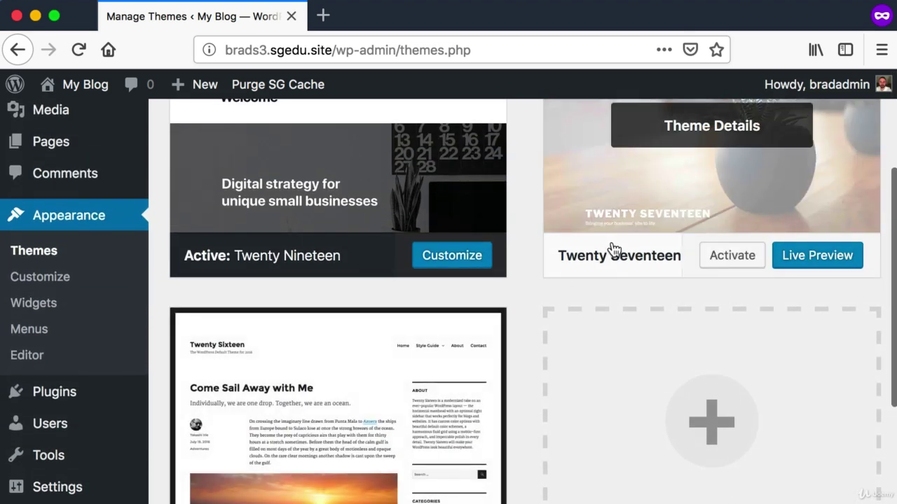
pyautogui.scroll(-3, 427, 294)
pyautogui.scroll(7, 437, 358)
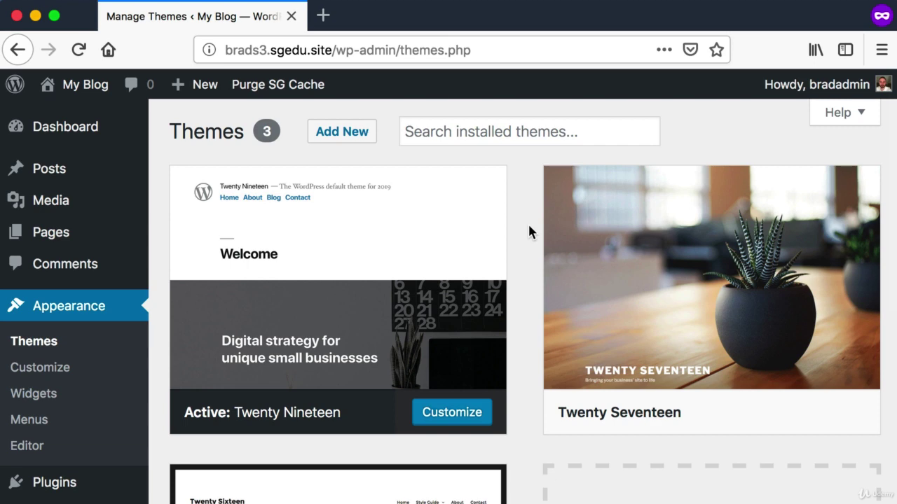
pyautogui.scroll(-5, 529, 226)
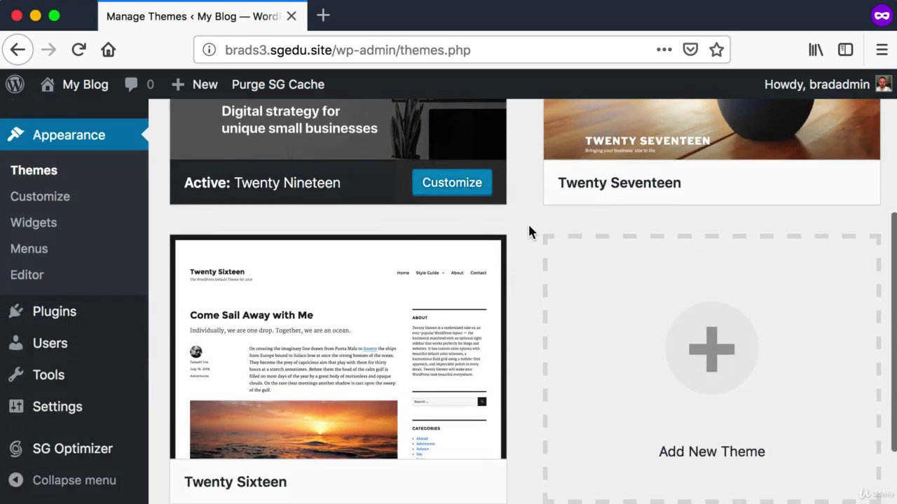
pyautogui.scroll(5, 595, 147)
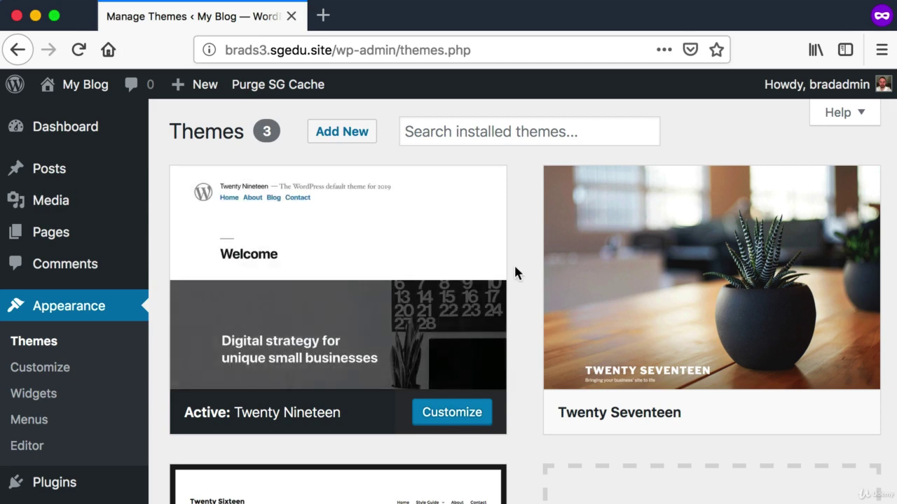
pyautogui.press('super+shift+4')
pyautogui.moveTo(291, 164); pyautogui.dragTo(494, 439)
pyautogui.press('super+shift+4')
pyautogui.moveTo(501, 147); pyautogui.dragTo(833, 425)
pyautogui.scroll(-5, 575, 443)
pyautogui.scroll(-3, 392, 393)
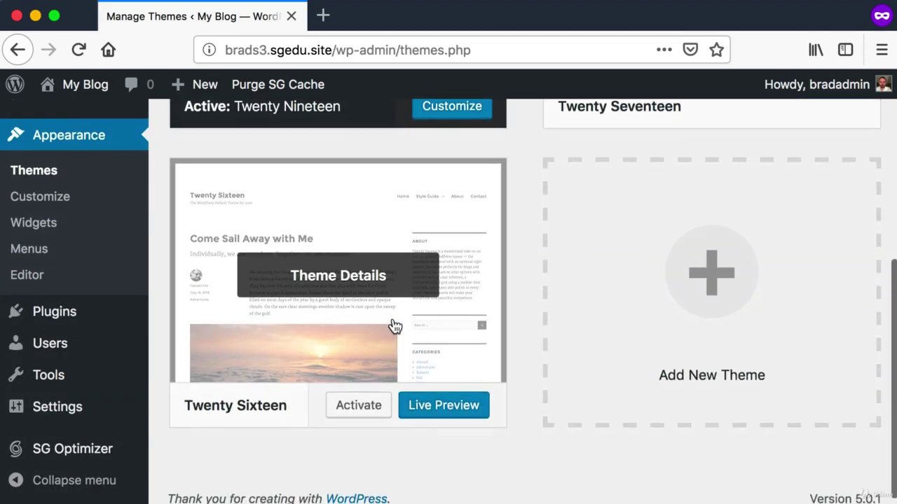
pyautogui.scroll(9, 394, 326)
# Activate the Twenty Seventeen theme.
pyautogui.press('super+shift+4')
pyautogui.moveTo(523, 153); pyautogui.dragTo(895, 439)
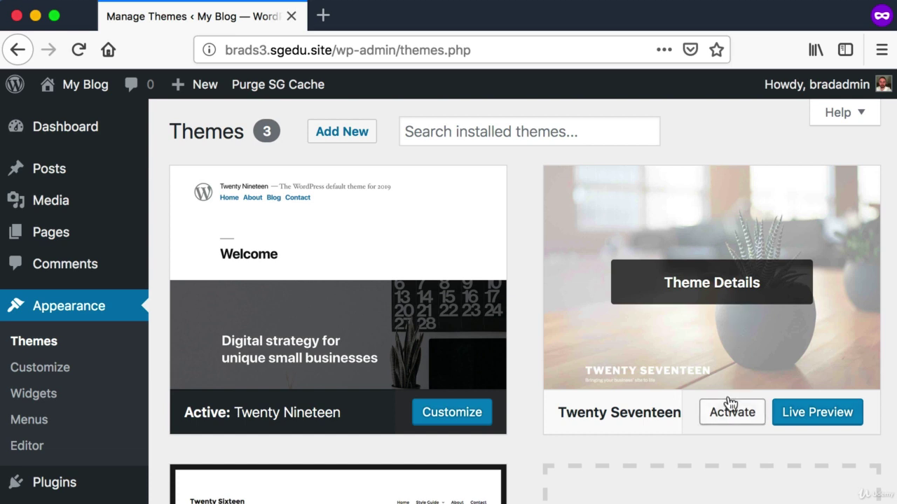
pyautogui.press('super+shift+4')
pyautogui.moveTo(685, 382); pyautogui.dragTo(754, 442)
pyautogui.click(743, 417)
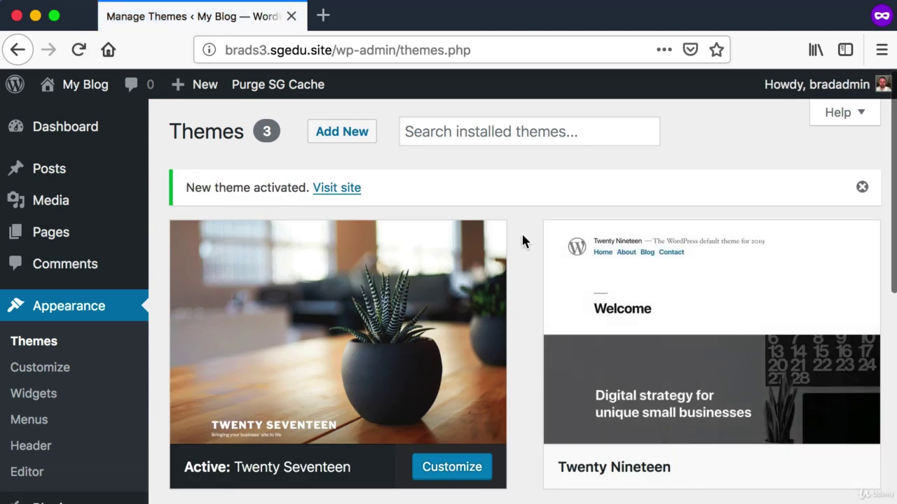
# Visit the My Blog site and examine its header, navigation, posts and sidebar under the Twenty Seventeen theme.
pyautogui.moveTo(49, 86)
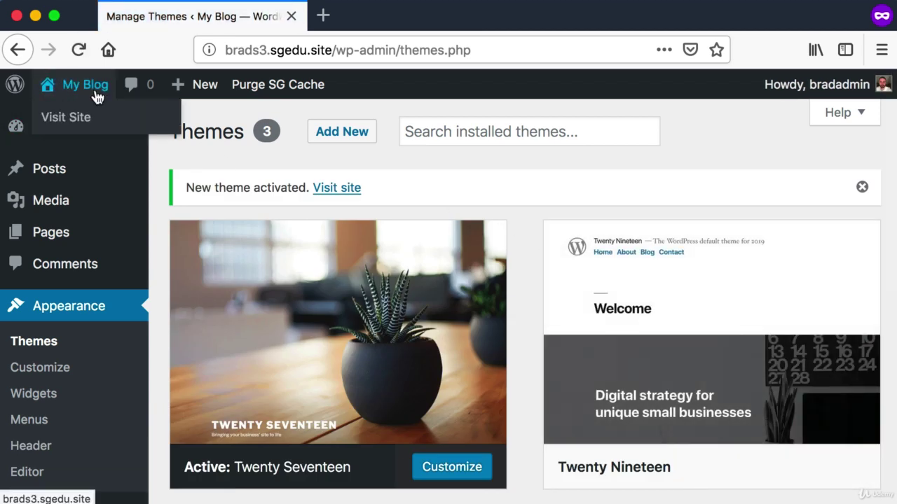
pyautogui.click(70, 85)
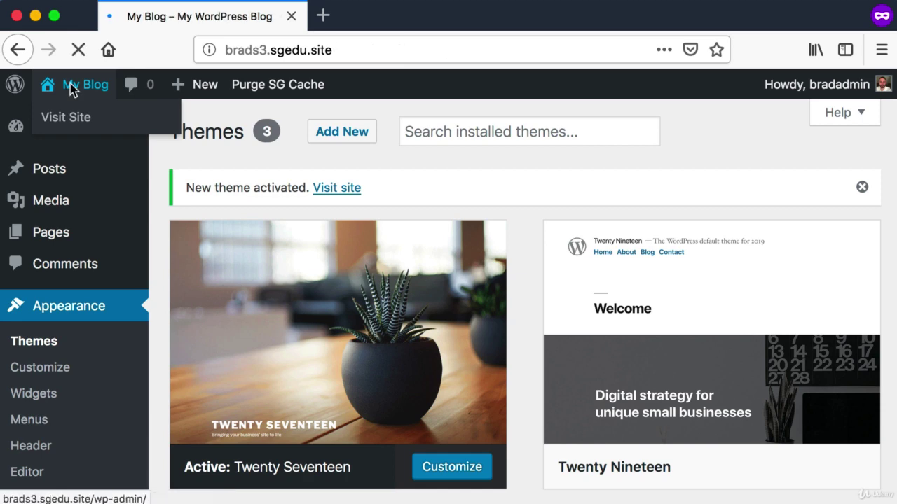
pyautogui.scroll(-5, 469, 238)
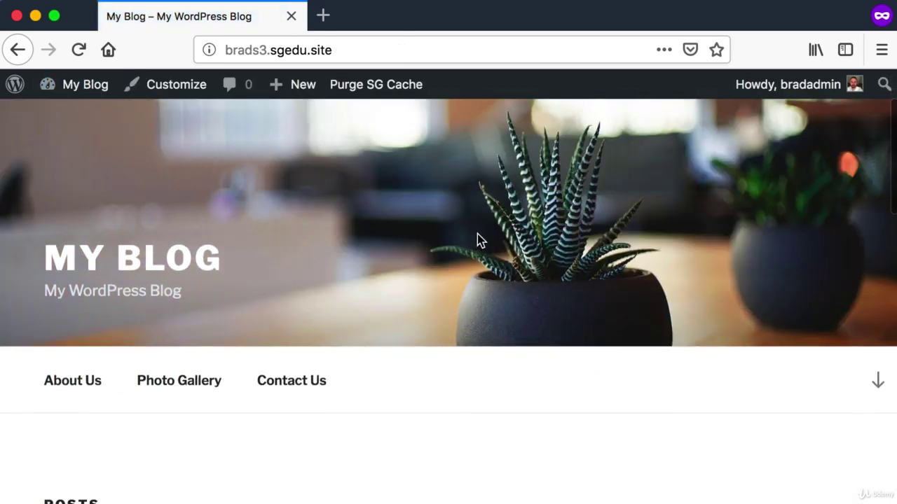
pyautogui.scroll(-10, 477, 235)
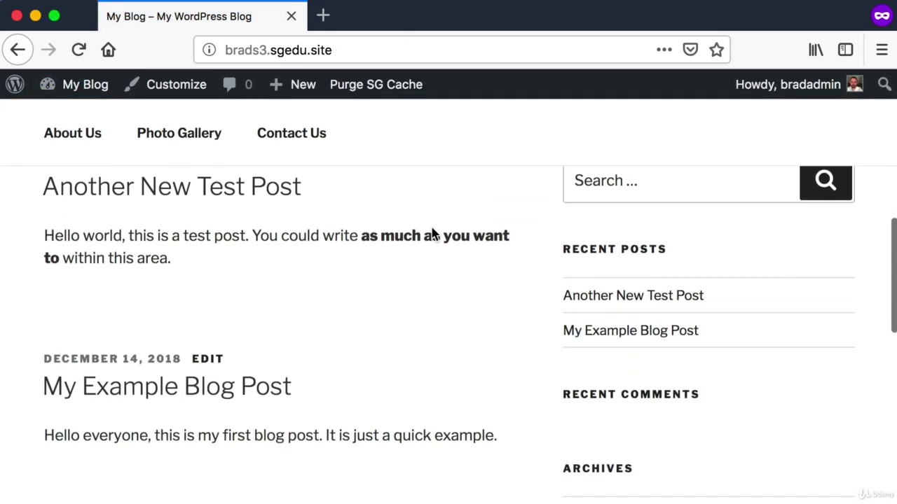
pyautogui.scroll(15, 431, 238)
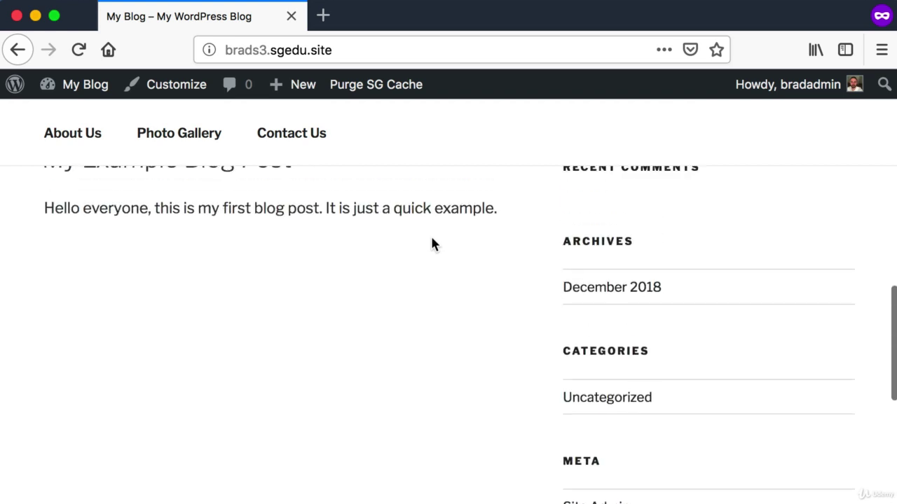
pyautogui.scroll(-4, 420, 253)
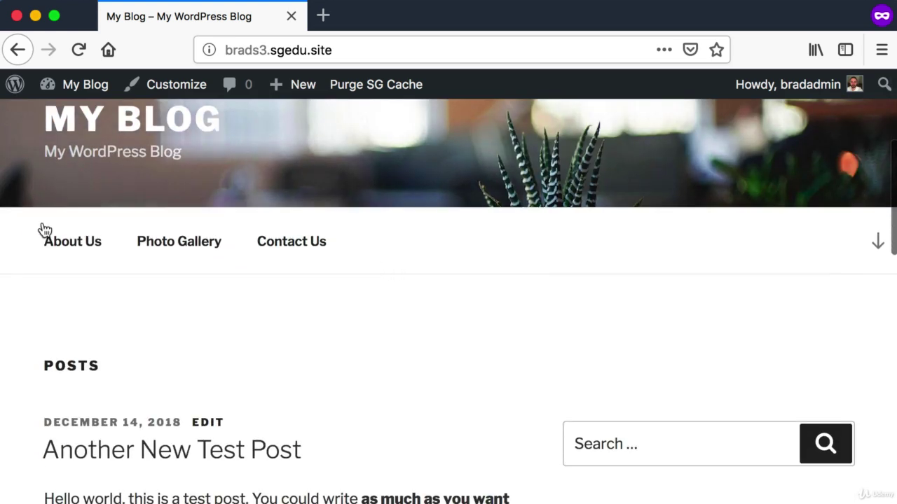
pyautogui.scroll(-3, 152, 276)
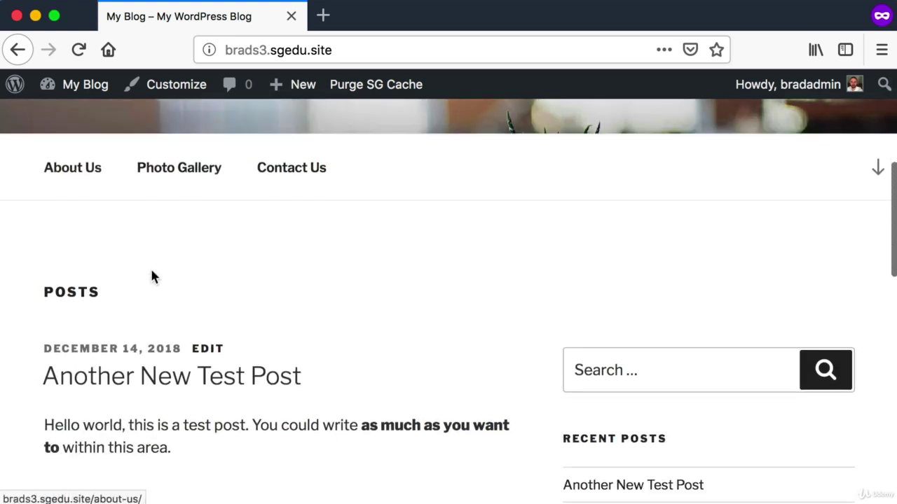
pyautogui.scroll(6, 440, 275)
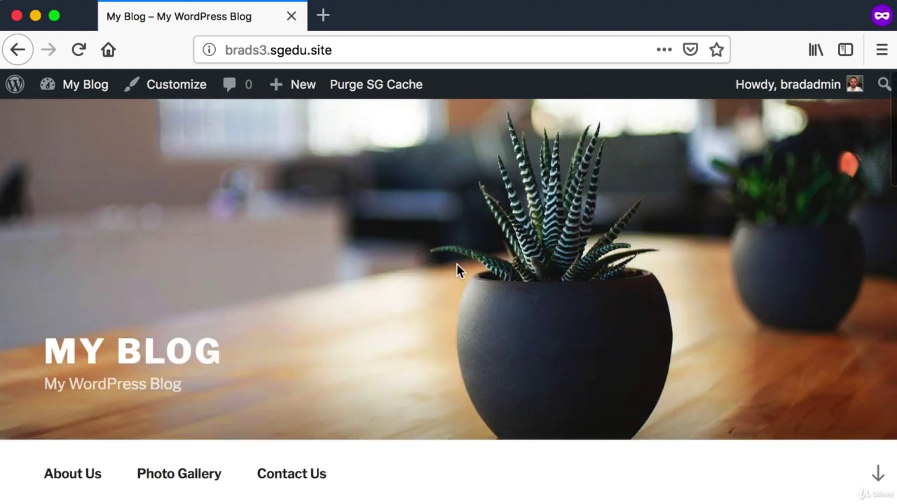
pyautogui.scroll(-5, 457, 262)
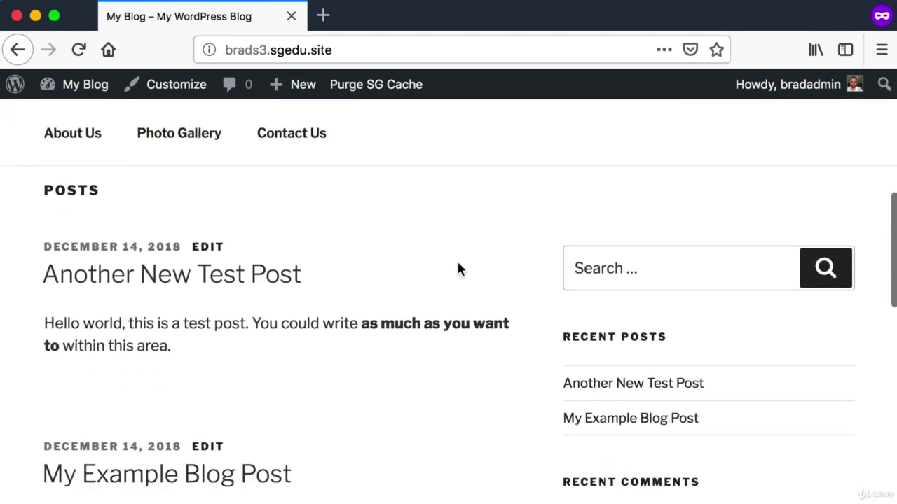
pyautogui.scroll(1, 325, 213)
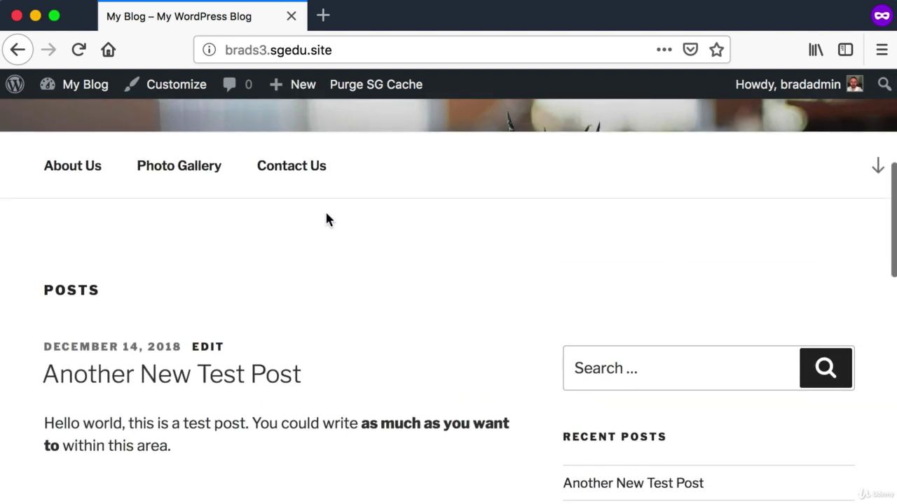
# Return to the installed themes in the admin area and activate the Twenty Sixteen theme.
pyautogui.click(88, 89)
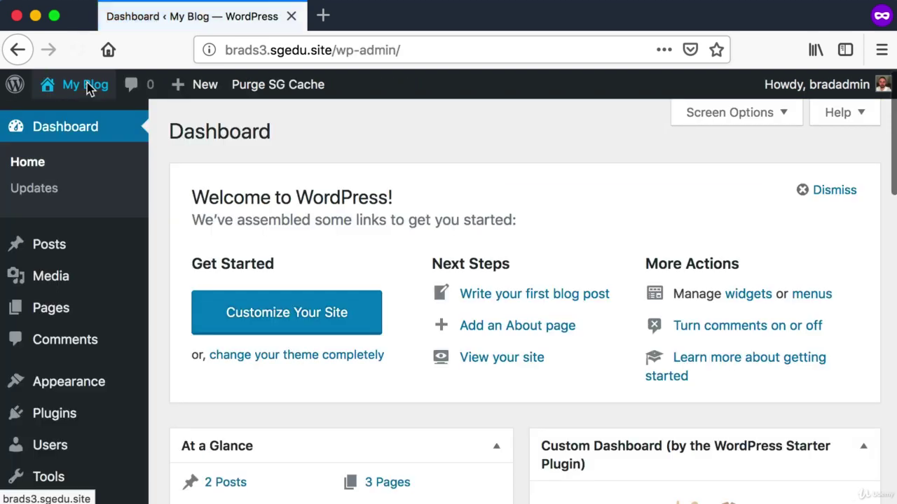
pyautogui.click(80, 382)
pyautogui.scroll(-8, 495, 330)
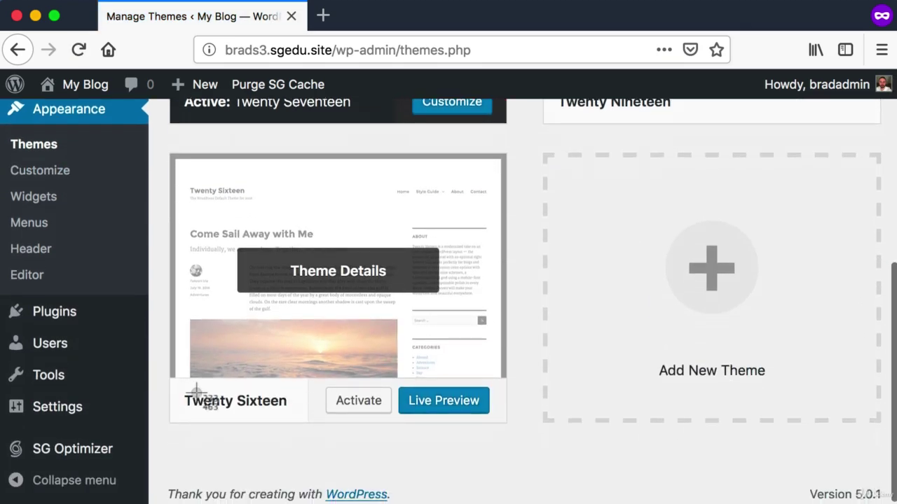
pyautogui.moveTo(162, 415); pyautogui.dragTo(526, 178)
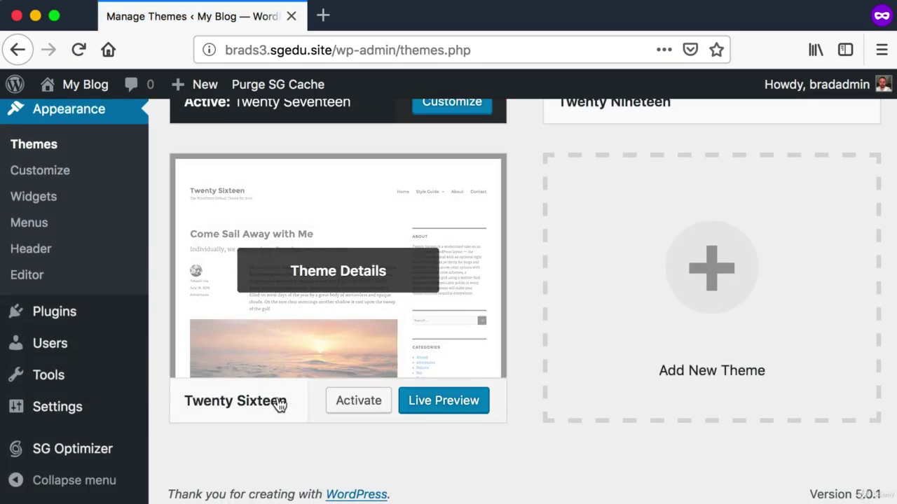
pyautogui.moveTo(319, 377); pyautogui.dragTo(355, 409)
pyautogui.click(366, 406)
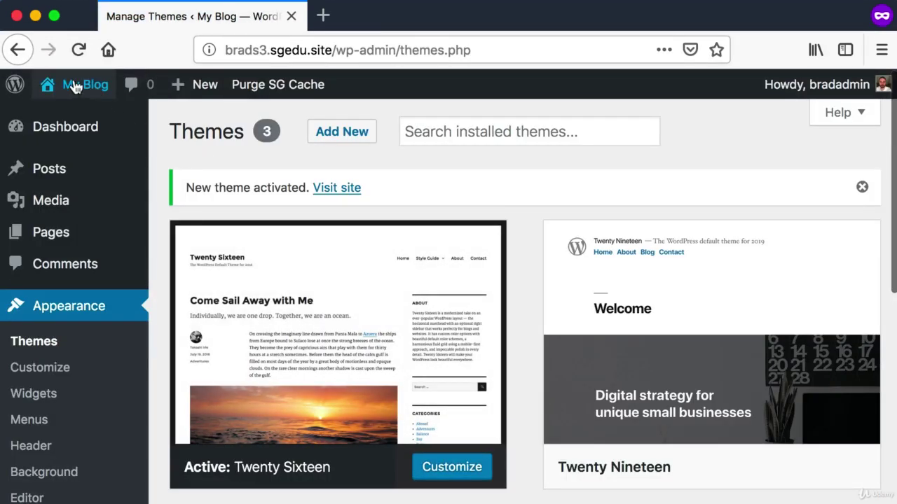
# Visit the My Blog site and examine its navigation, posts and sidebar under the Twenty Sixteen theme.
pyautogui.click(75, 85)
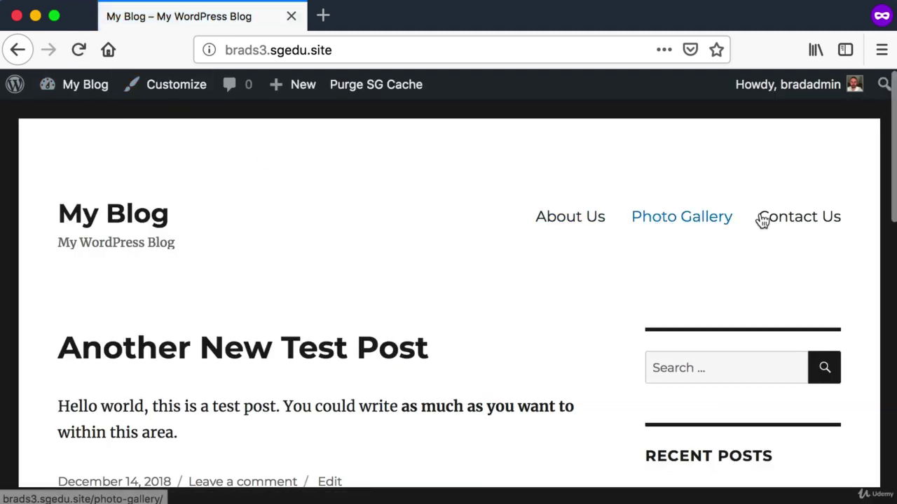
pyautogui.scroll(-5, 293, 291)
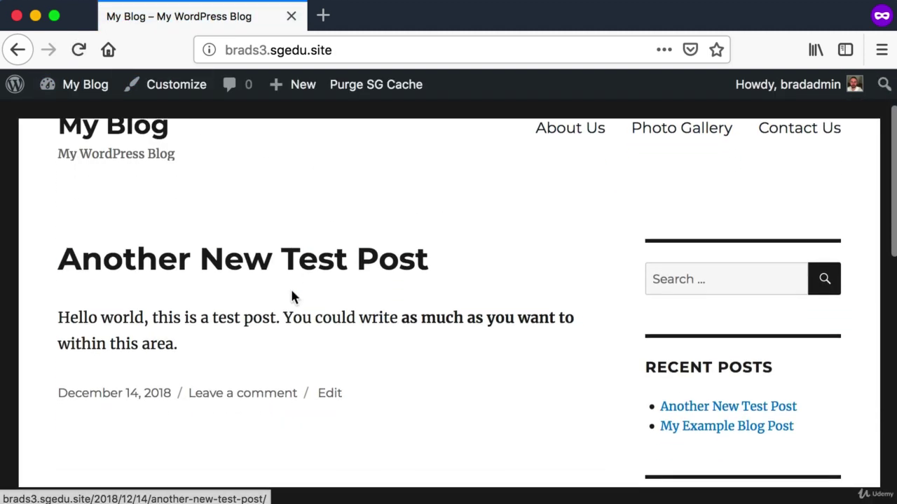
pyautogui.scroll(-9, 296, 279)
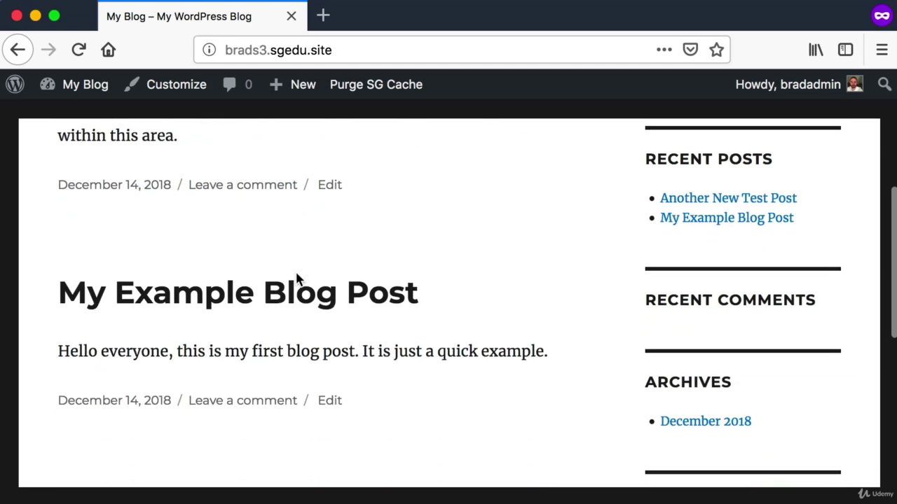
pyautogui.scroll(14, 296, 276)
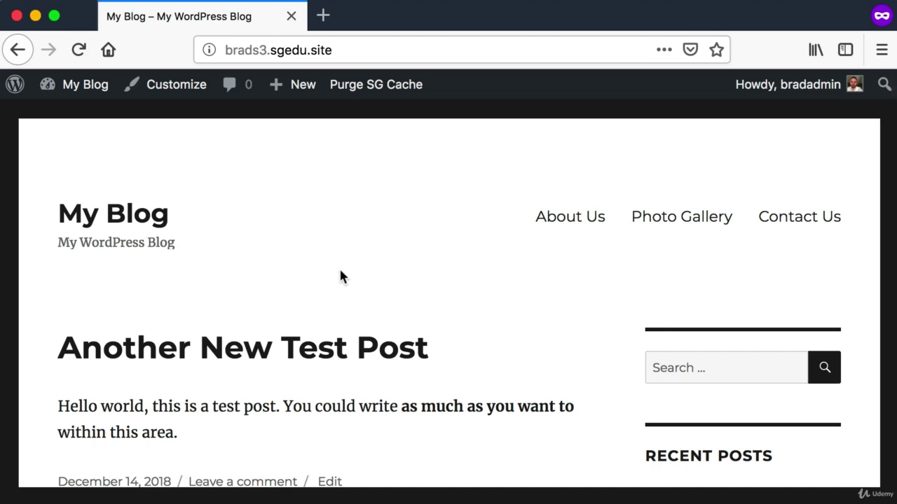
pyautogui.scroll(-2, 340, 277)
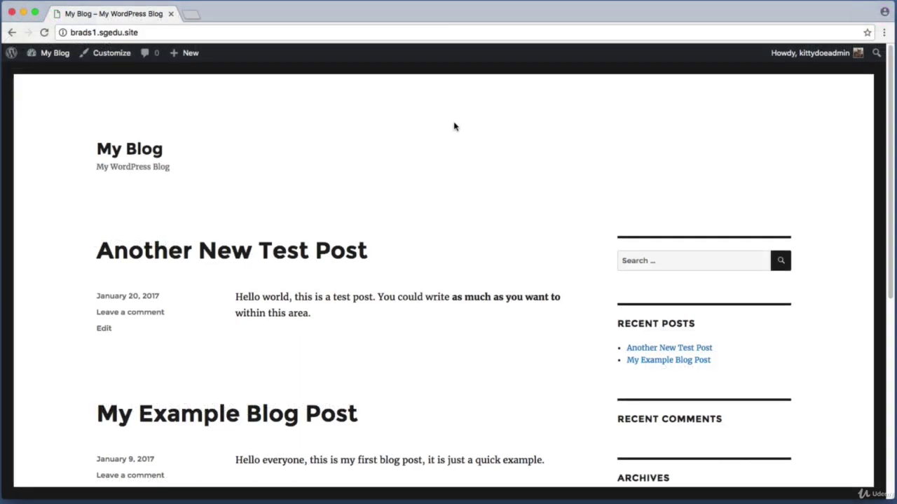
# Return to the dashboard and open the Themes page to review the installed themes.
pyautogui.click(54, 54)
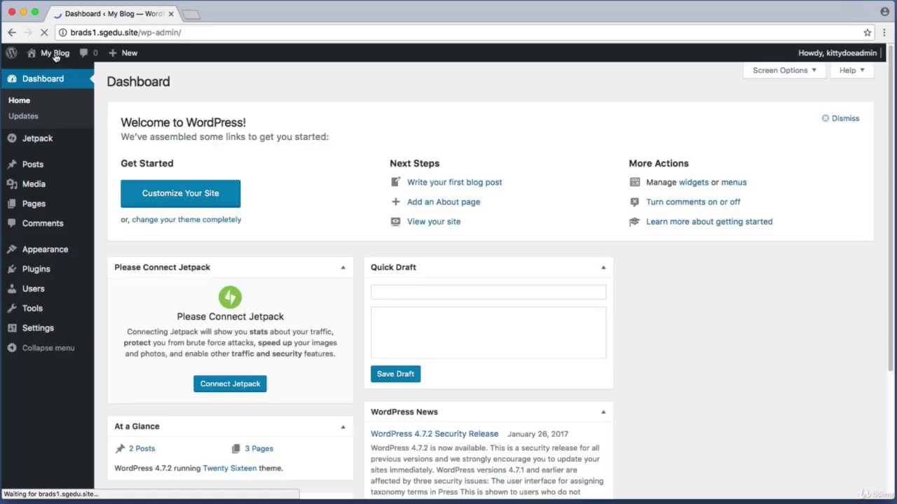
pyautogui.moveTo(53, 253)
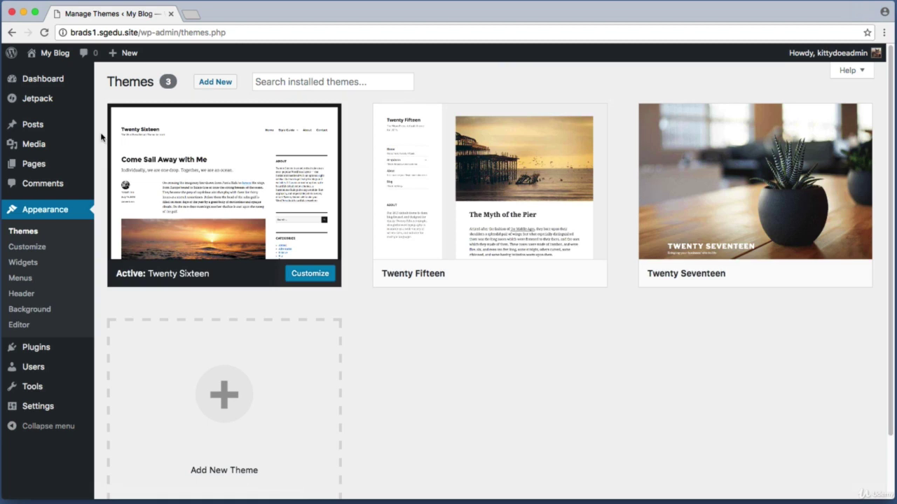
pyautogui.moveTo(100, 101); pyautogui.dragTo(884, 301)
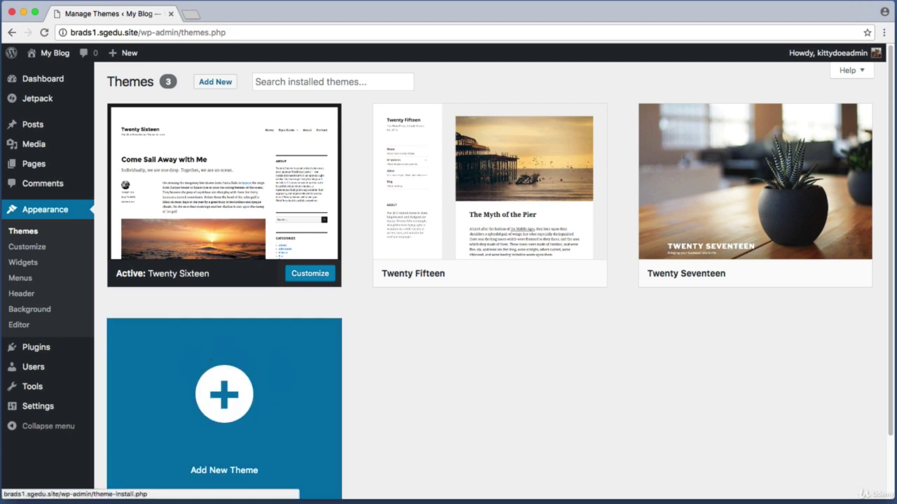
# Open the page for adding new themes and browse the whole list of featured themes.
pyautogui.press('super+shift+4')
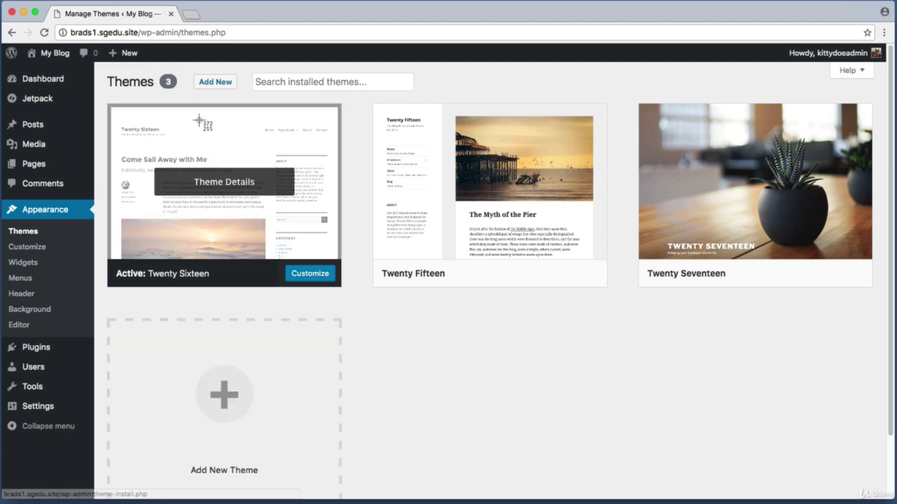
pyautogui.moveTo(189, 67); pyautogui.dragTo(249, 100)
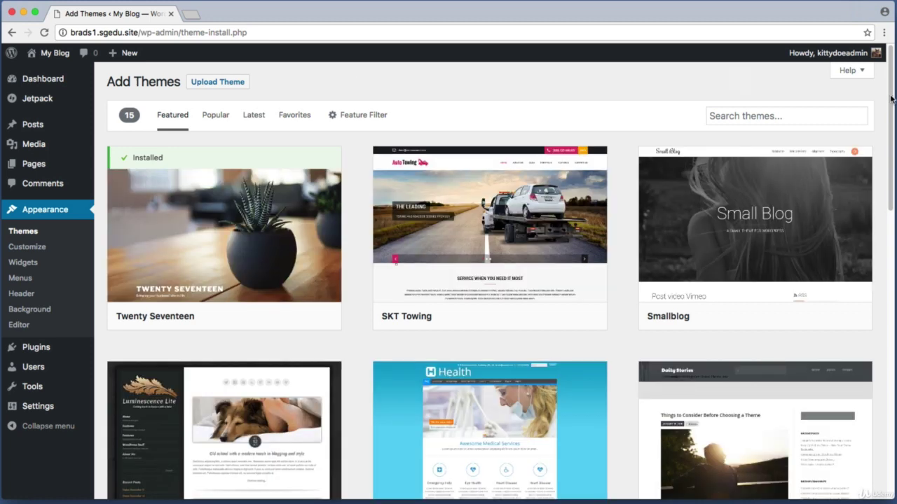
pyautogui.moveTo(892, 98); pyautogui.dragTo(893, 316)
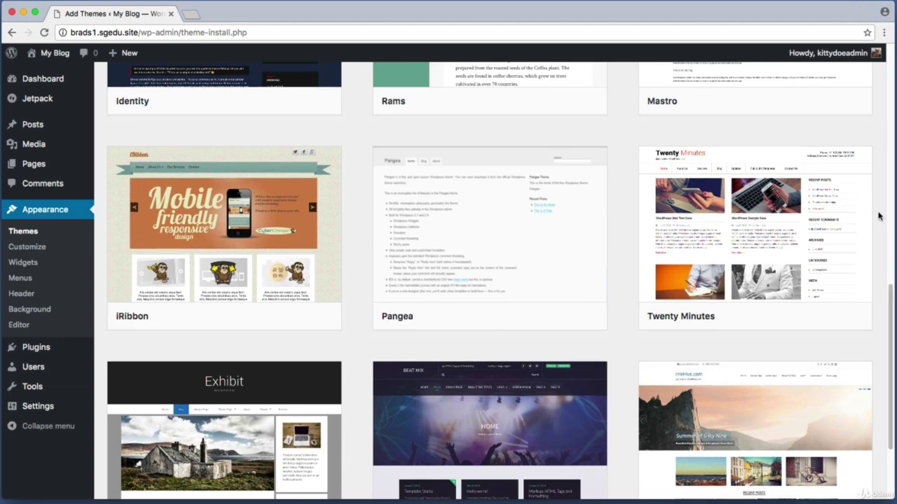
pyautogui.moveTo(793, 220)
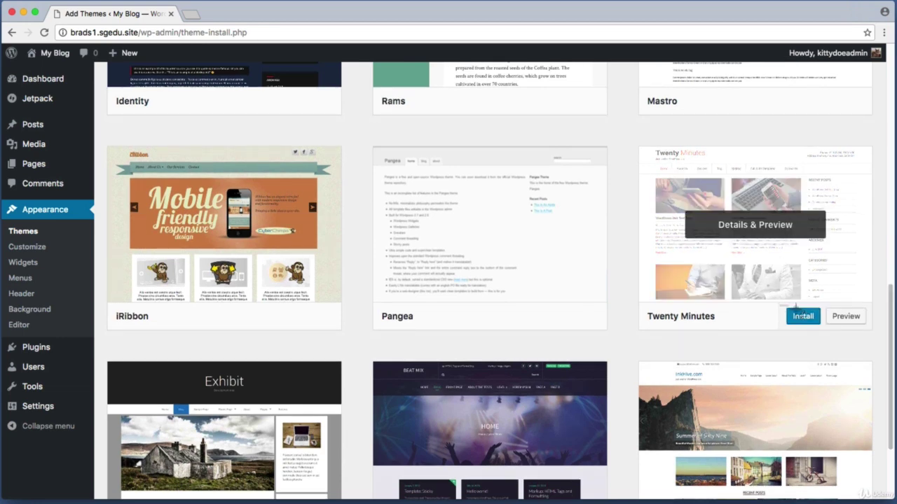
pyautogui.moveTo(779, 303); pyautogui.dragTo(824, 327)
pyautogui.scroll(-4, 892, 378)
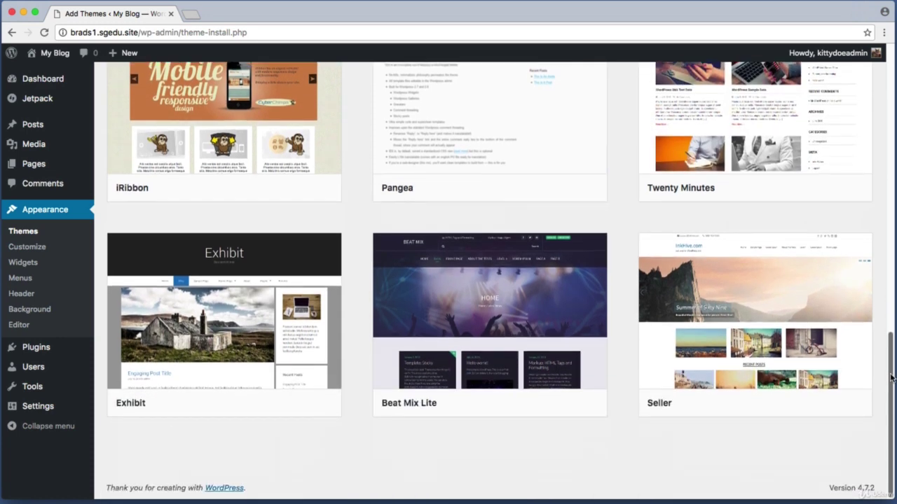
pyautogui.scroll(2, 891, 378)
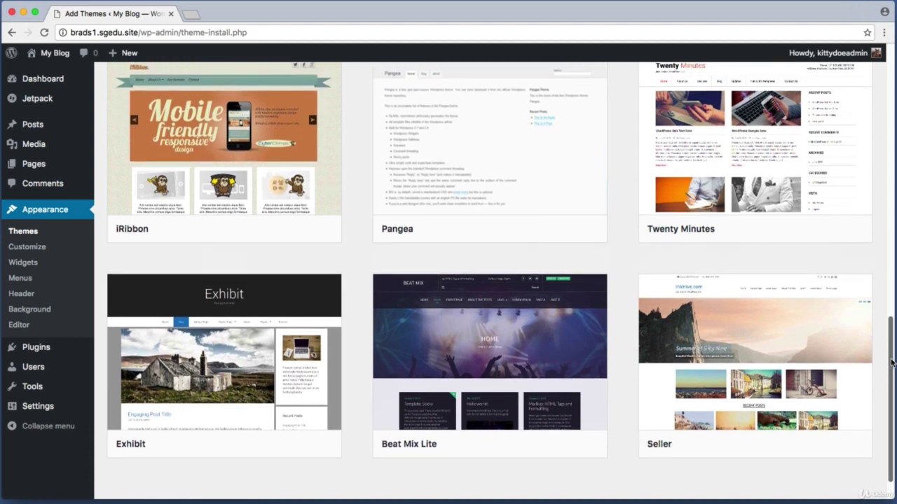
pyautogui.moveTo(891, 362); pyautogui.dragTo(883, 81)
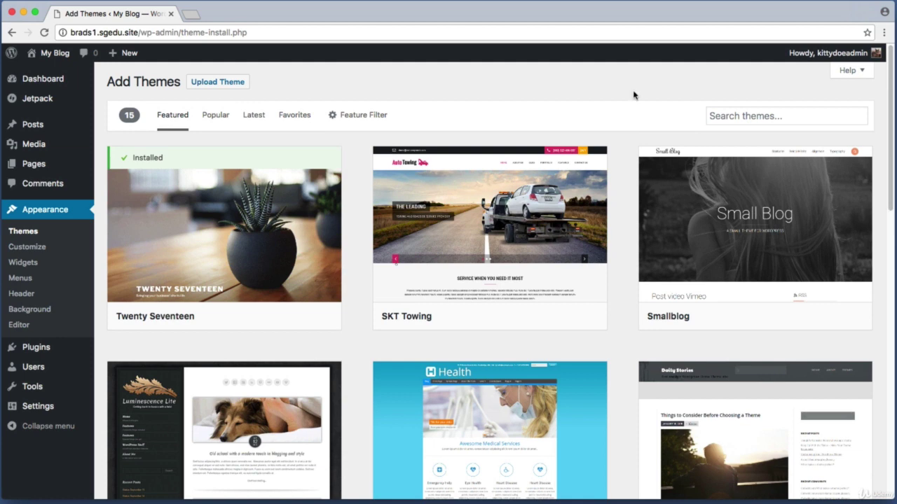
# Try out several search terms for finding new themes, such as "dark", and clear each one.
pyautogui.moveTo(716, 112); pyautogui.dragTo(877, 134)
pyautogui.click(797, 114)
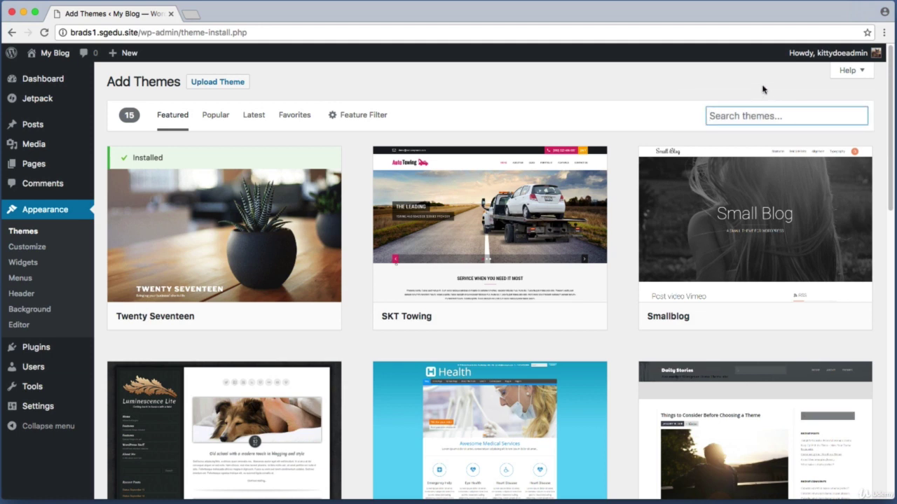
pyautogui.write('dark')
pyautogui.press('BackSpace')
pyautogui.press('BackSpace')
pyautogui.write('light')
pyautogui.press('BackSpace')
pyautogui.press('BackSpace')
pyautogui.press('BackSpace')
pyautogui.press('BackSpace')
pyautogui.write('b')
pyautogui.write('l')
pyautogui.press('BackSpace')
pyautogui.press('BackSpace')
pyautogui.write('gr')
pyautogui.press('BackSpace')
pyautogui.press('BackSpace')
pyautogui.write('rest')
pyautogui.press('super+a')
pyautogui.press('BackSpace')
pyautogui.write('ph')
pyautogui.press('BackSpace')
pyautogui.press('BackSpace')
pyautogui.press('BackSpace')
pyautogui.press('BackSpace')
pyautogui.press('BackSpace')
pyautogui.press('BackSpace')
pyautogui.press('BackSpace')
pyautogui.press('BackSpace')
pyautogui.press('BackSpace')
pyautogui.press('BackSpace')
pyautogui.press('BackSpace')
pyautogui.press('BackSpace')
pyautogui.write('ho')
pyautogui.press('super+a')
pyautogui.press('BackSpace')
# Search the available themes for "button" and install the Button theme.
pyautogui.write('button')
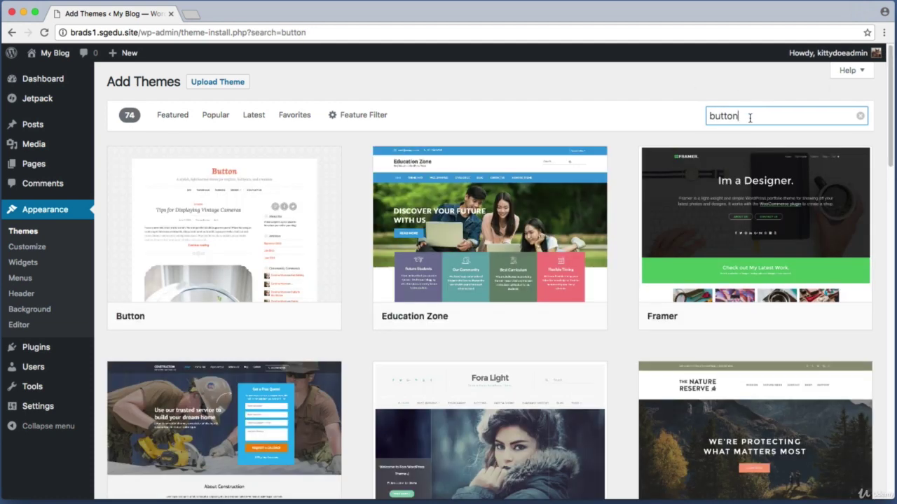
pyautogui.press('super+shift+4')
pyautogui.moveTo(346, 139); pyautogui.dragTo(101, 343)
pyautogui.moveTo(215, 189)
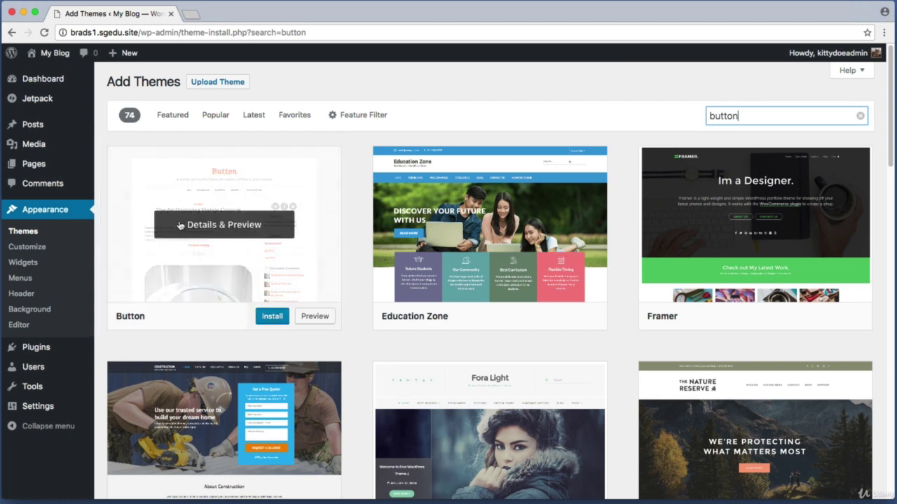
pyautogui.press('super+shift+4')
pyautogui.moveTo(253, 301); pyautogui.dragTo(286, 330)
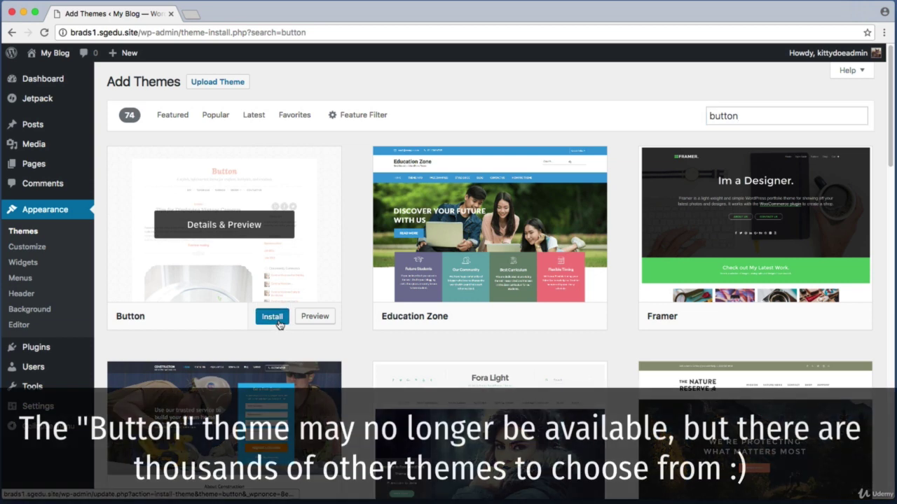
pyautogui.click(280, 319)
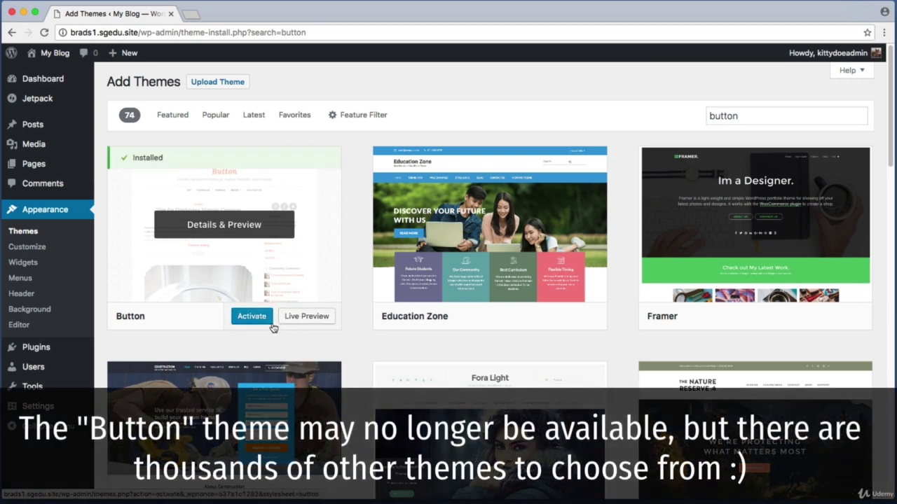
# Activate the Button theme from the installed themes and visit the My Blog site to check it.
pyautogui.press('super+shift+4')
pyautogui.moveTo(229, 302); pyautogui.dragTo(277, 332)
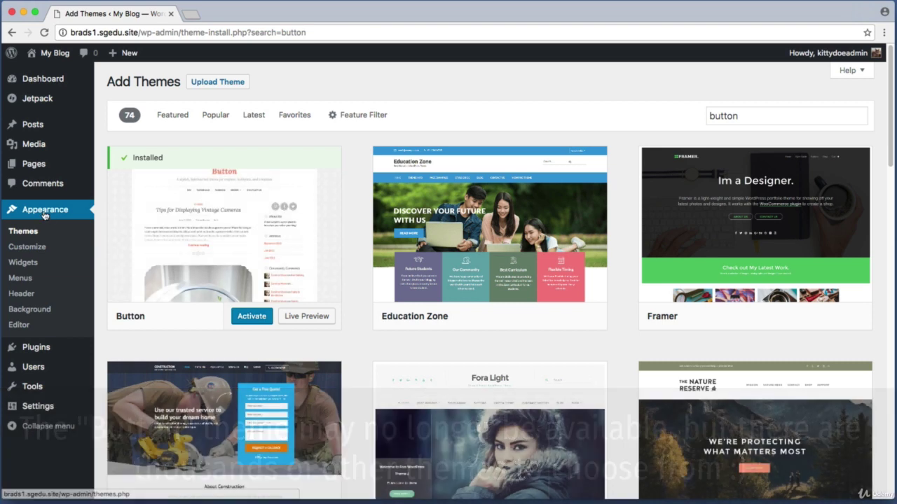
pyautogui.click(40, 211)
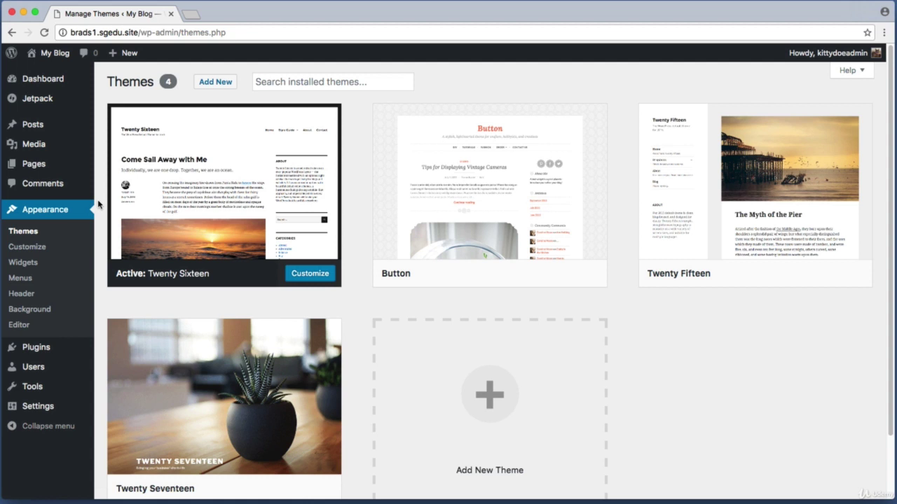
pyautogui.moveTo(464, 183)
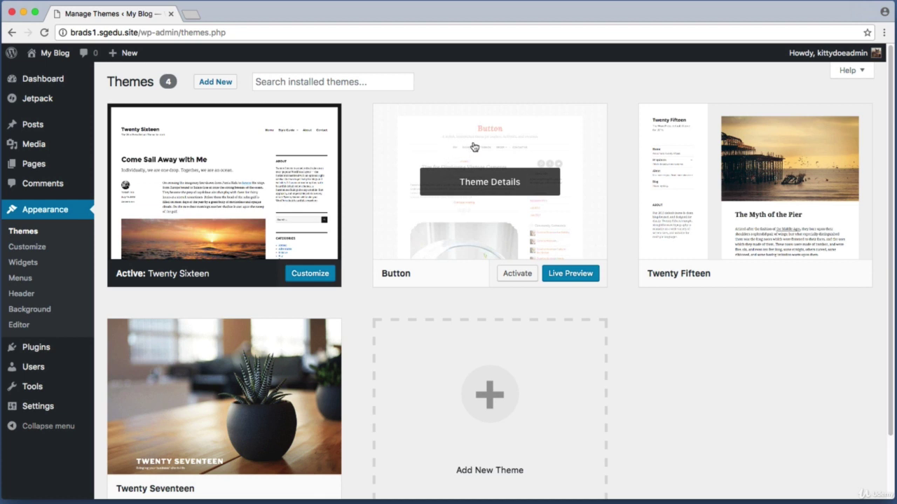
pyautogui.click(516, 275)
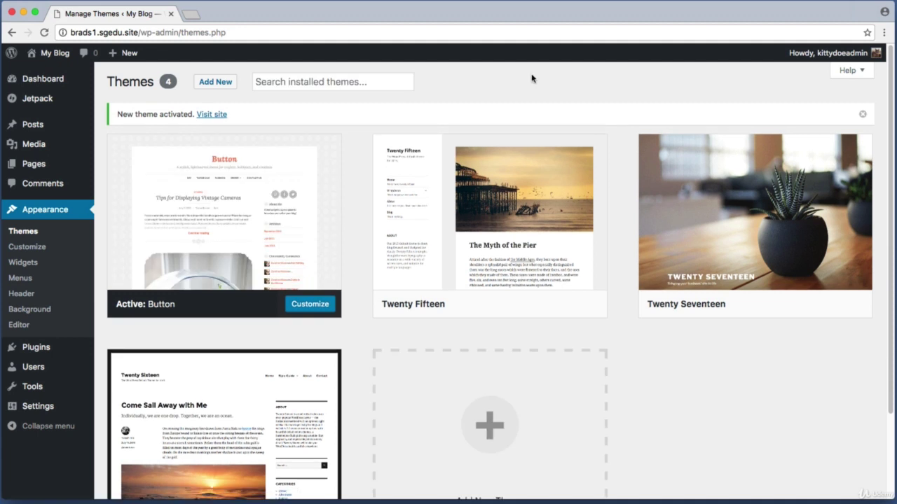
pyautogui.click(49, 61)
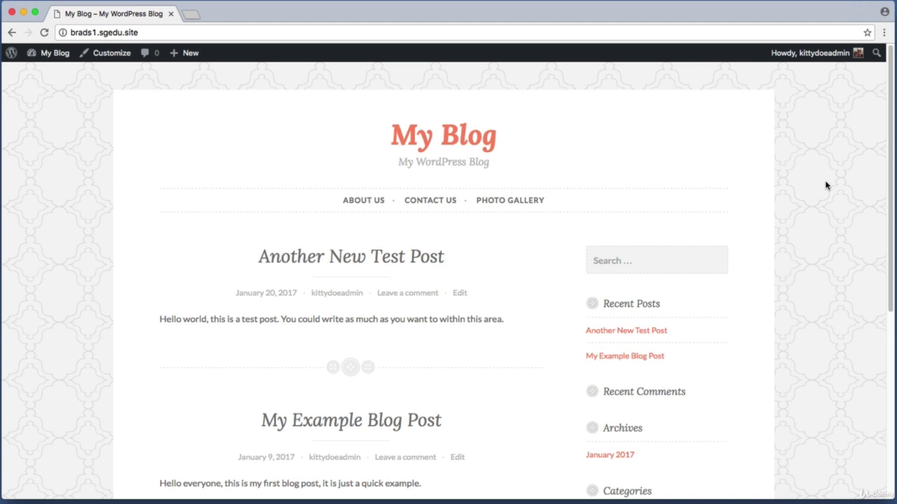
# Return to the installed themes in the admin area and reactivate the Twenty Sixteen theme.
pyautogui.click(46, 59)
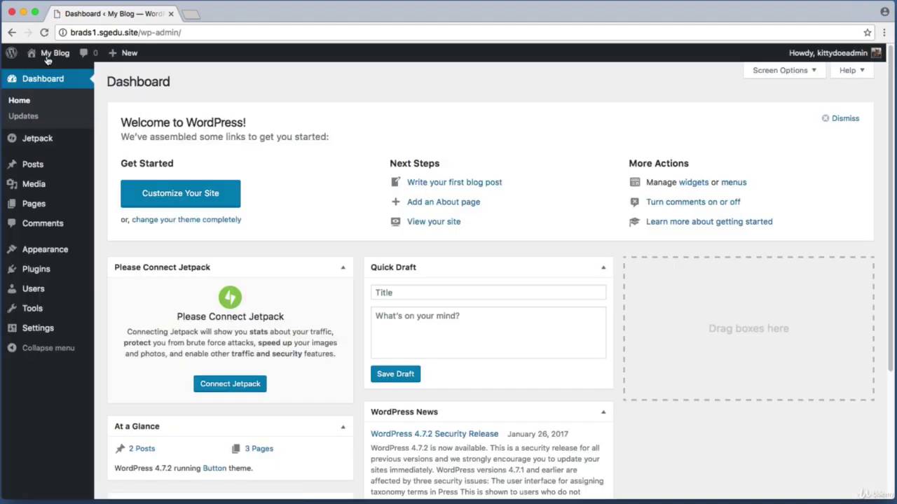
pyautogui.click(43, 249)
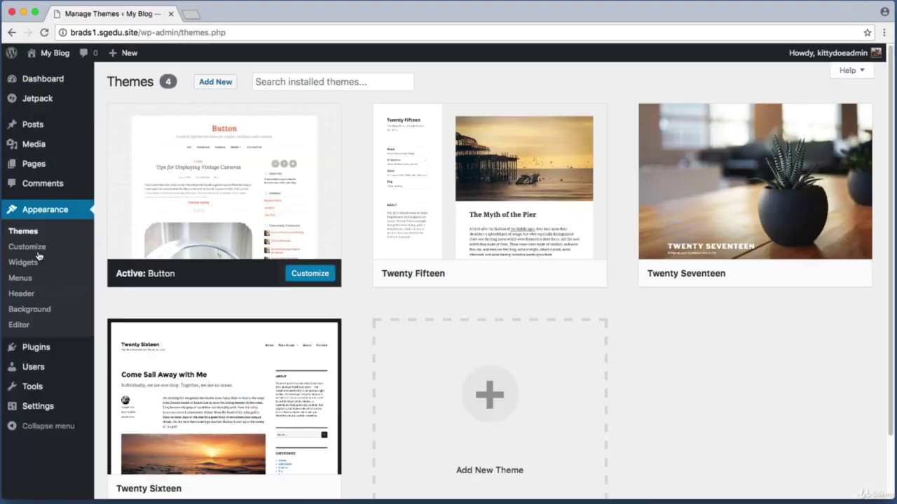
pyautogui.scroll(-3, 102, 207)
pyautogui.press('super+shift+4')
pyautogui.moveTo(99, 234); pyautogui.dragTo(359, 443)
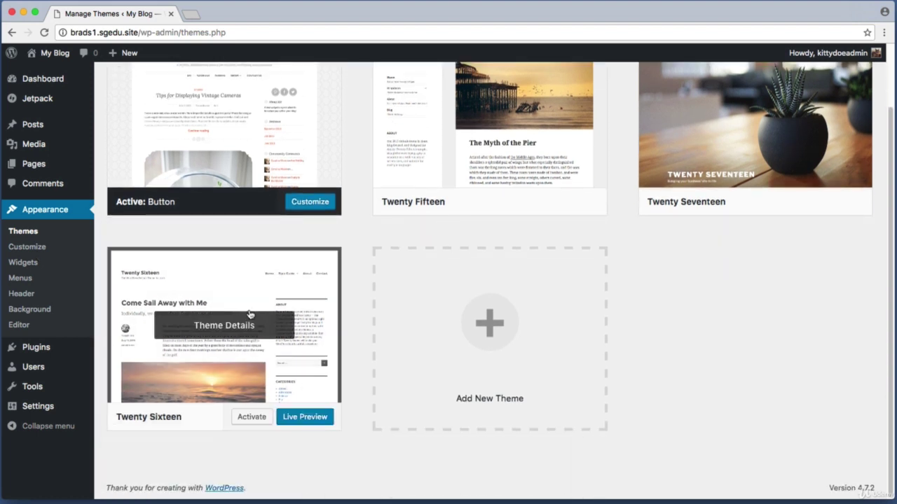
pyautogui.click(251, 418)
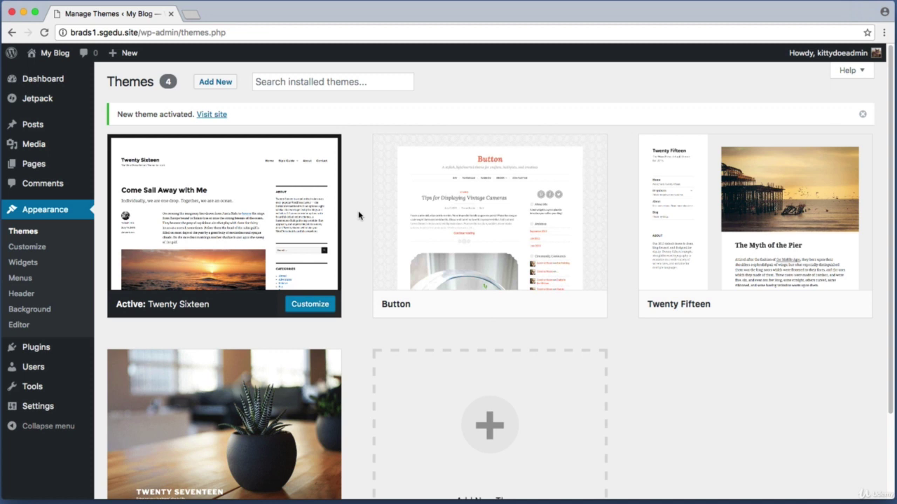
pyautogui.press('super+shift+4')
pyautogui.moveTo(97, 283); pyautogui.dragTo(224, 327)
# Open the page for adding new themes and search for "twenty sixteen".
pyautogui.click(221, 83)
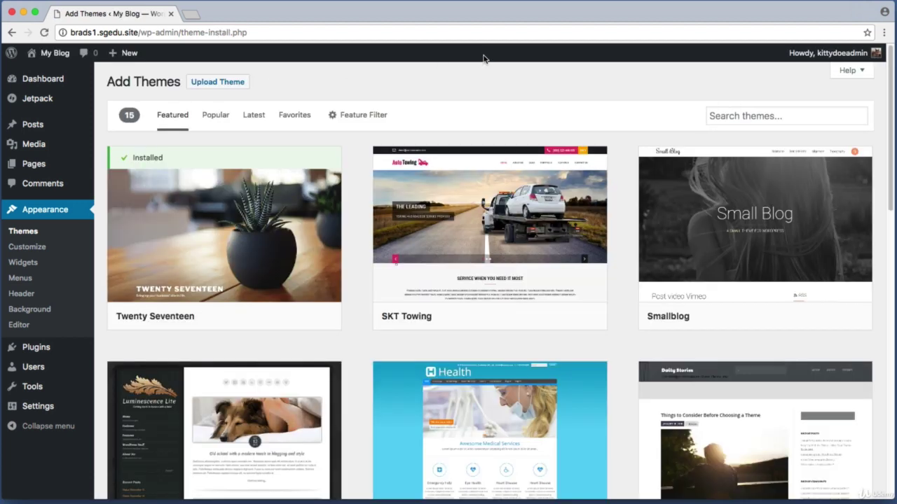
pyautogui.press('super+shift+4')
pyautogui.moveTo(679, 96); pyautogui.dragTo(878, 135)
pyautogui.click(820, 113)
pyautogui.write('twenty ')
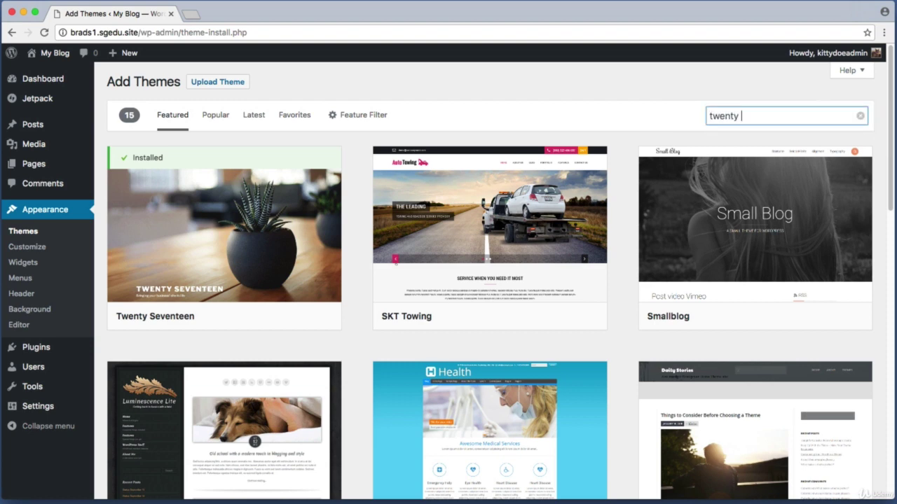
pyautogui.write('sixteen')
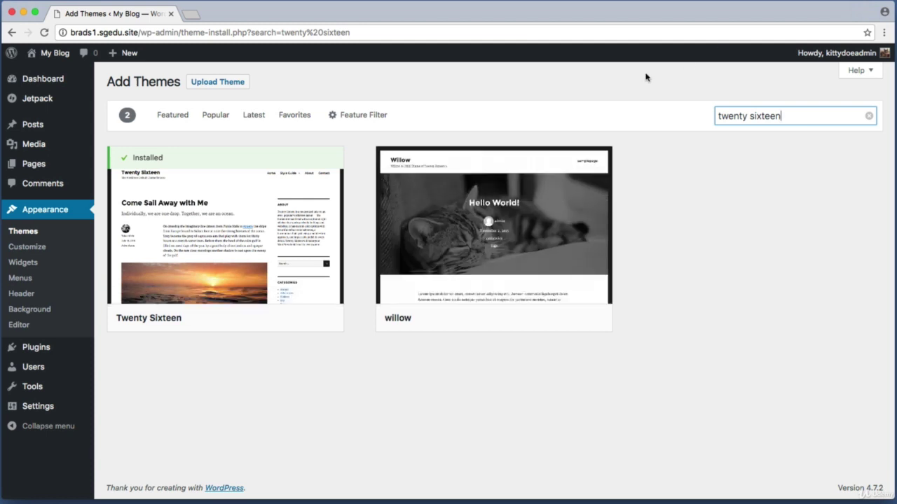
pyautogui.press('super+shift+4')
pyautogui.moveTo(362, 140); pyautogui.dragTo(100, 349)
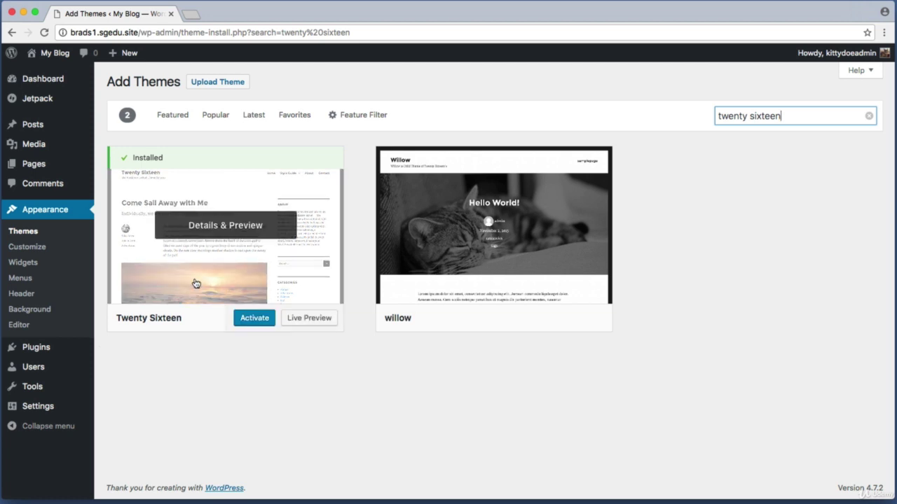
# Leave the theme search, visit the My Blog site and examine the page links in its header navigation.
pyautogui.press('super+bracketleft')
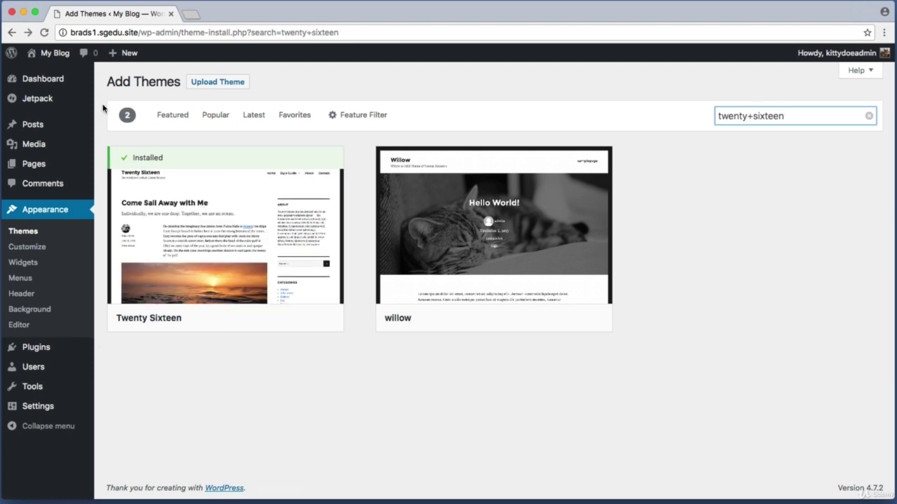
pyautogui.click(54, 56)
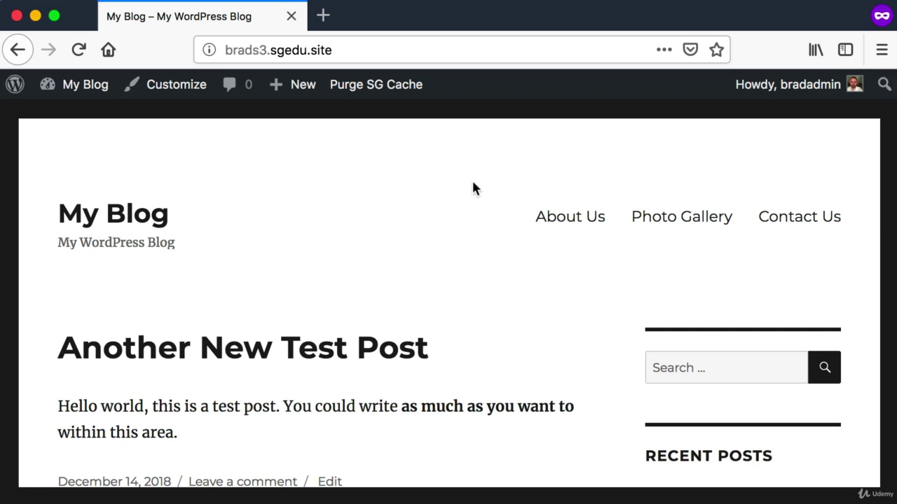
pyautogui.press('super+shift+4')
pyautogui.moveTo(496, 175); pyautogui.dragTo(856, 255)
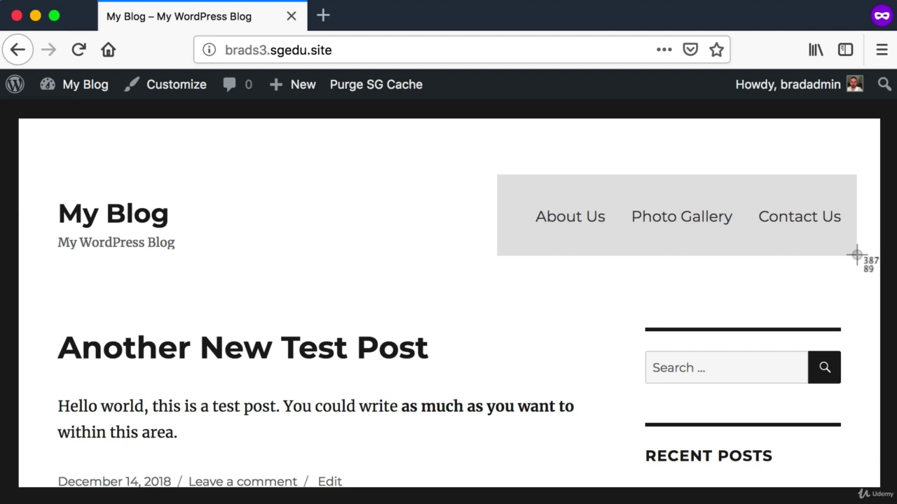
pyautogui.moveTo(856, 255)
pyautogui.mouseDown()
pyautogui.moveTo(875, 252)
pyautogui.moveTo(866, 262)
pyautogui.moveTo(866, 253)
pyautogui.mouseUp()
pyautogui.press('super+shift+4')
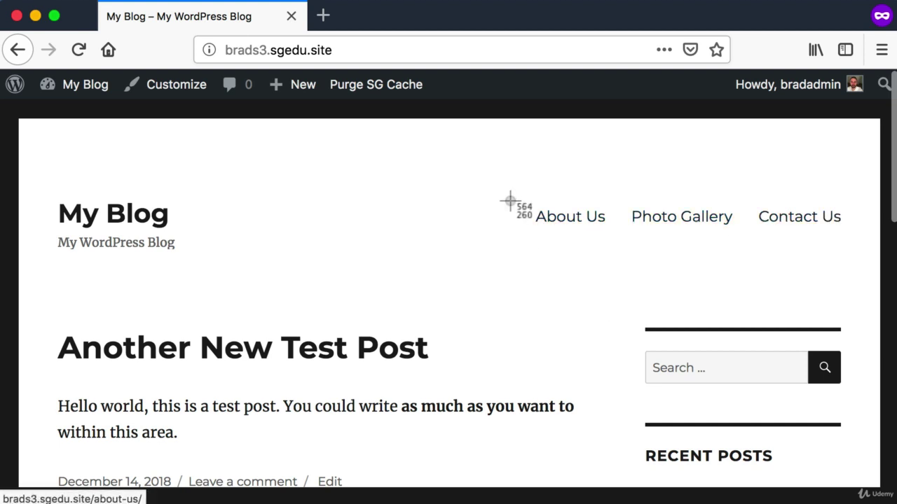
pyautogui.moveTo(495, 190); pyautogui.dragTo(862, 243)
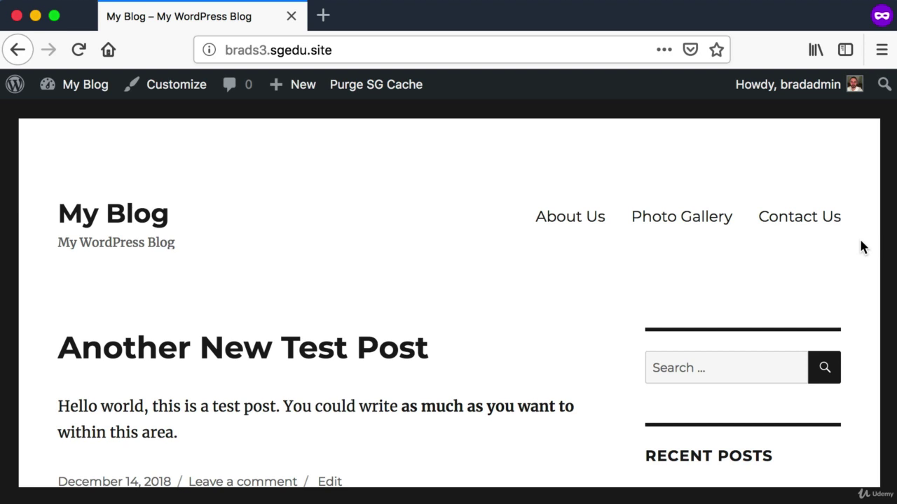
# Open the Menus page in the admin area and review the Main Menu's items and display location settings.
pyautogui.click(72, 87)
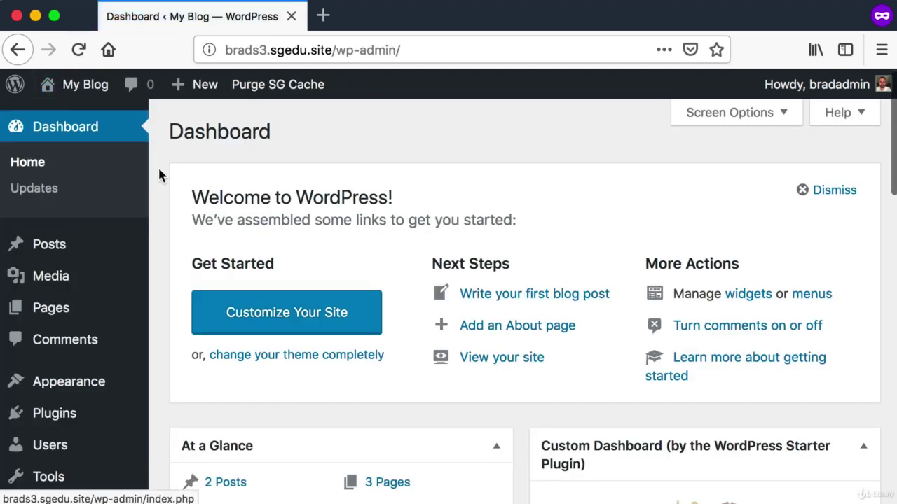
pyautogui.scroll(-2, 165, 164)
pyautogui.moveTo(12, 322)
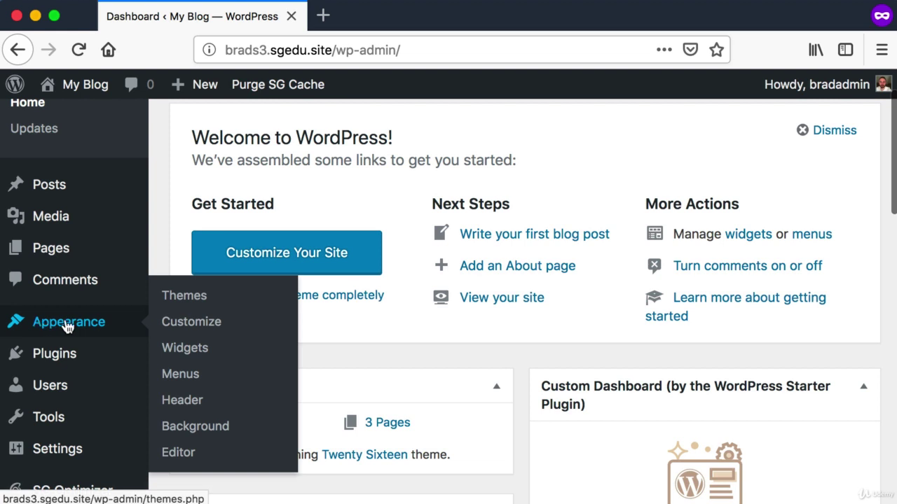
pyautogui.click(178, 381)
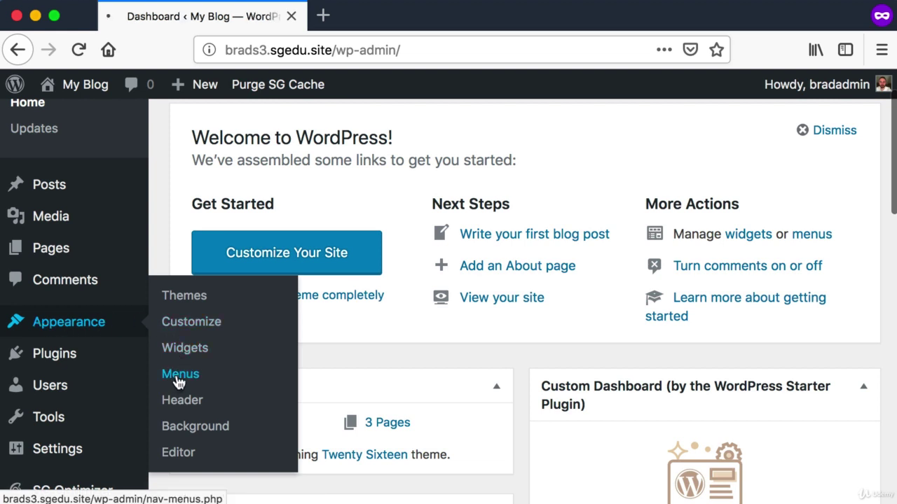
pyautogui.scroll(-3, 406, 337)
pyautogui.press('super+shift+4')
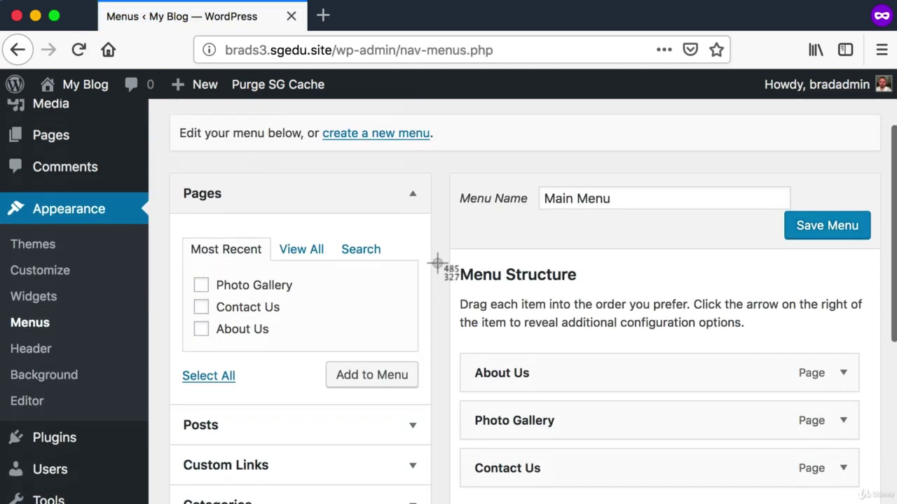
pyautogui.moveTo(449, 262); pyautogui.dragTo(847, 483)
pyautogui.scroll(-5, 756, 468)
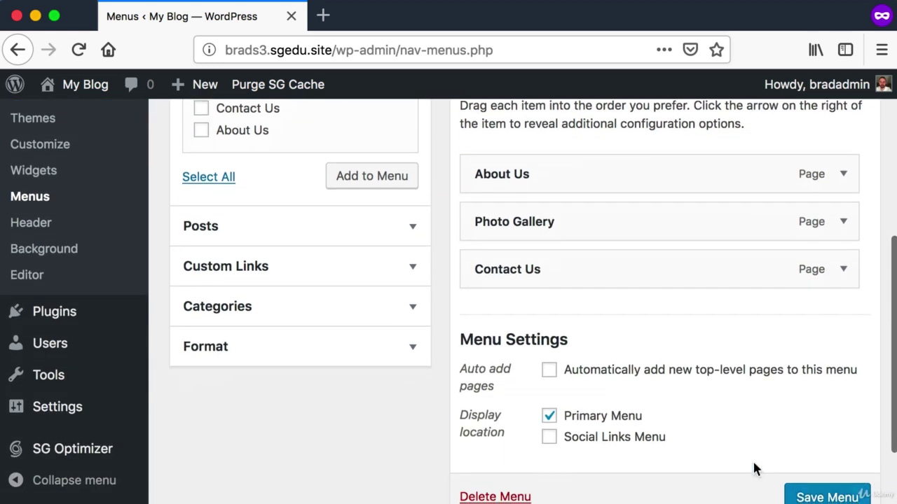
# Examine the Primary Menu and Social Links Menu display location options in the Main Menu's settings.
pyautogui.press('super+shift+4')
pyautogui.moveTo(448, 398); pyautogui.dragTo(710, 452)
pyautogui.scroll(1, 711, 456)
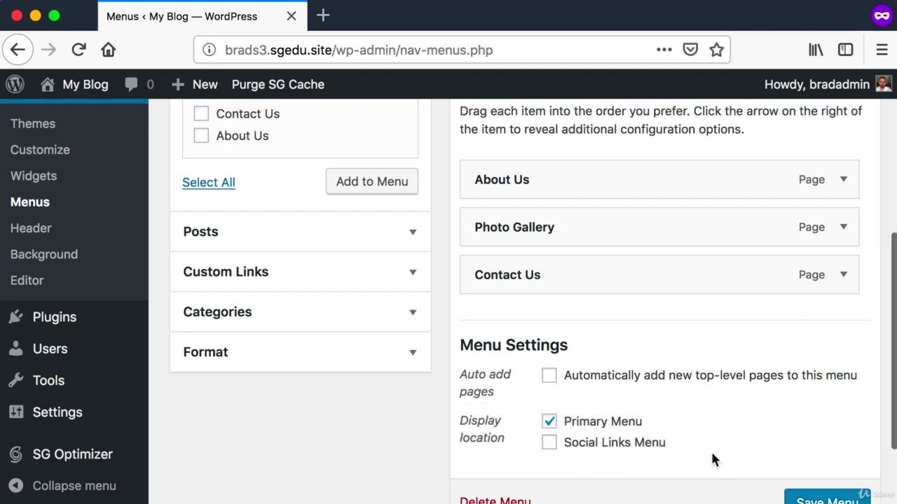
pyautogui.press('super+shift+4')
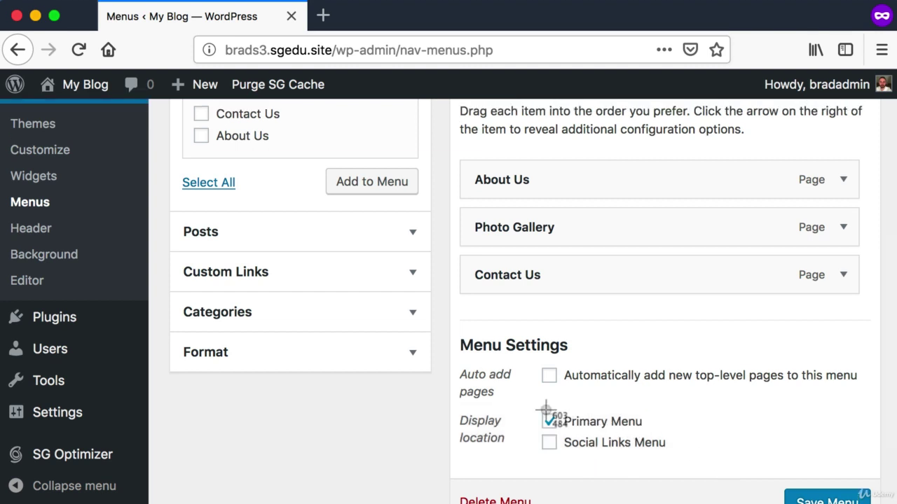
pyautogui.moveTo(517, 409); pyautogui.dragTo(642, 432)
pyautogui.scroll(1, 510, 435)
pyautogui.scroll(-2, 508, 426)
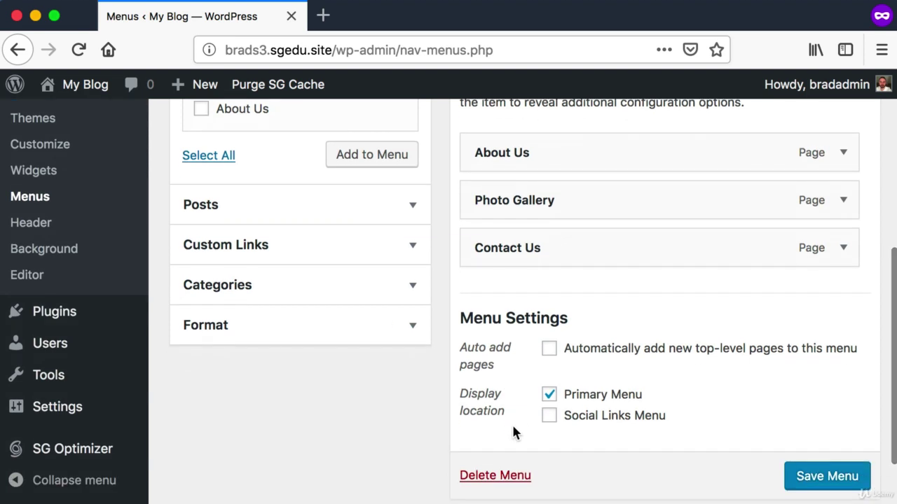
pyautogui.press('super+shift+4')
pyautogui.moveTo(534, 367); pyautogui.dragTo(694, 431)
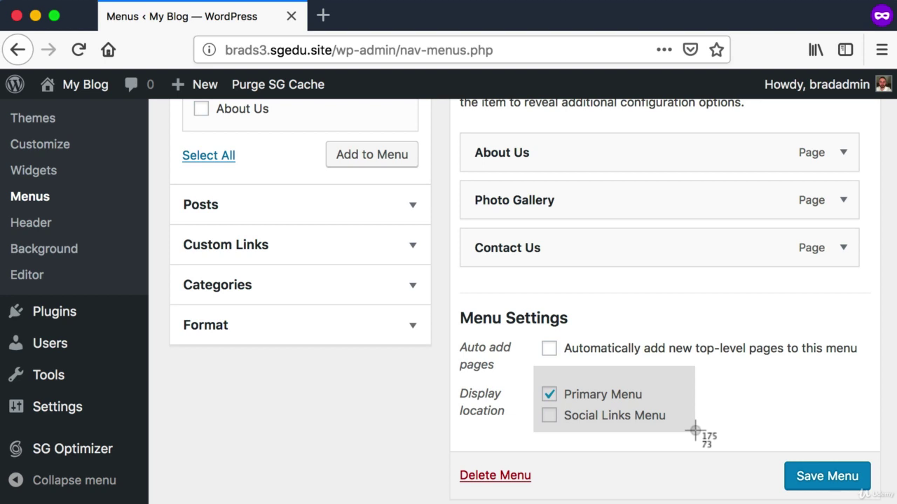
pyautogui.moveTo(695, 431); pyautogui.dragTo(679, 431)
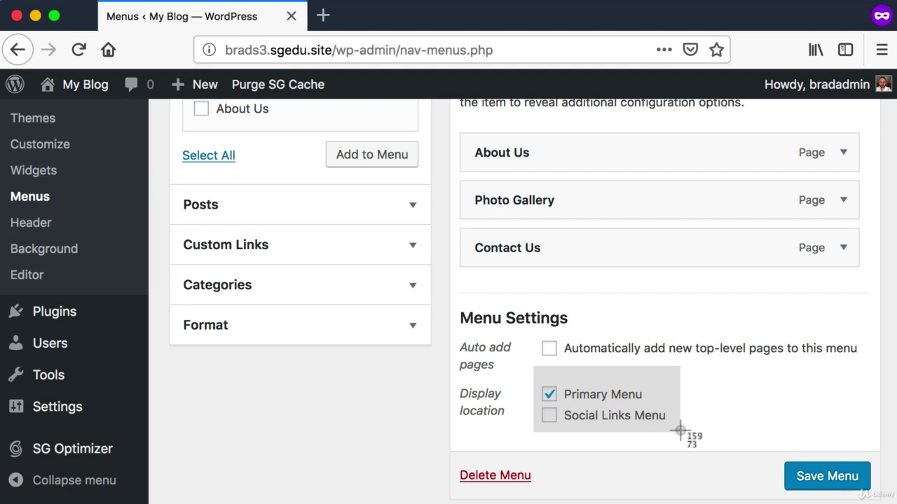
pyautogui.moveTo(680, 431); pyautogui.dragTo(679, 431)
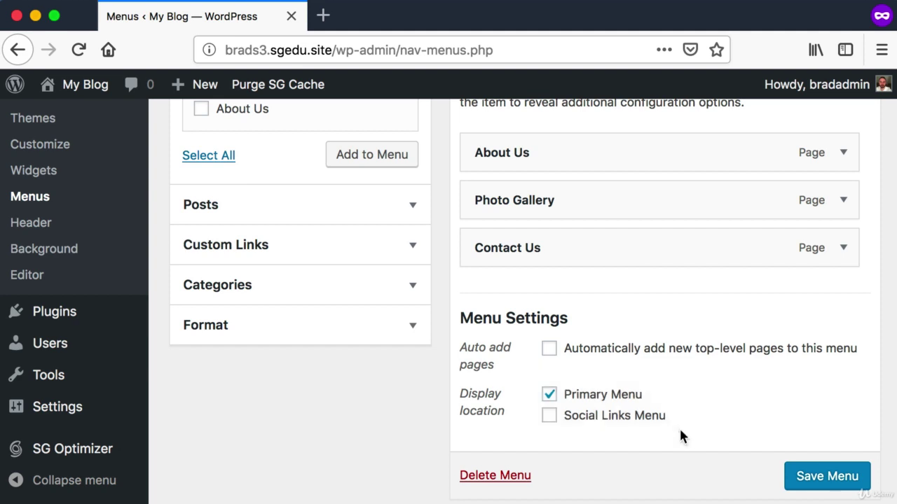
pyautogui.scroll(1, 665, 426)
pyautogui.press('super+shift+4')
pyautogui.moveTo(534, 383); pyautogui.dragTo(681, 413)
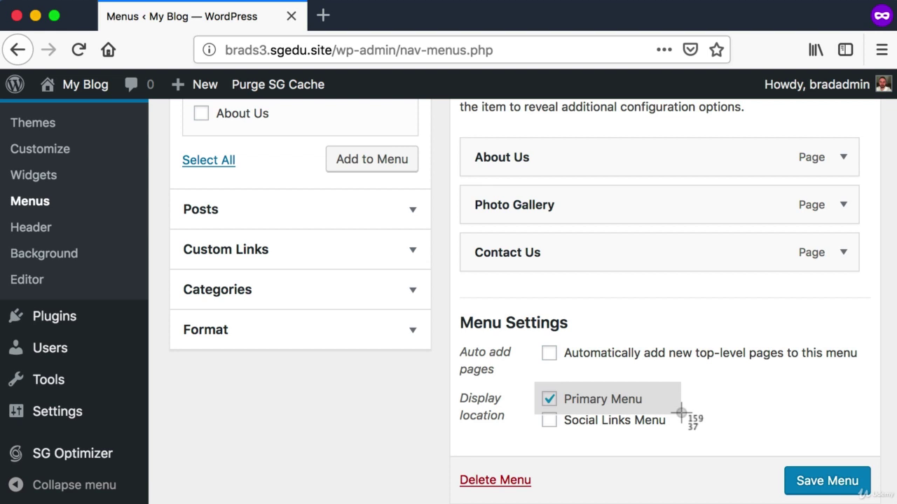
pyautogui.moveTo(681, 413); pyautogui.dragTo(675, 416)
pyautogui.press('super+shift+4')
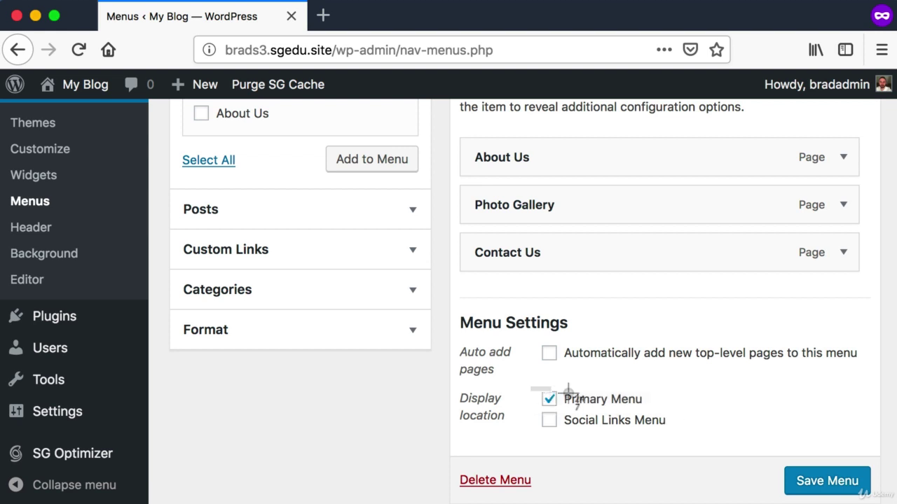
pyautogui.moveTo(758, 451); pyautogui.dragTo(862, 500)
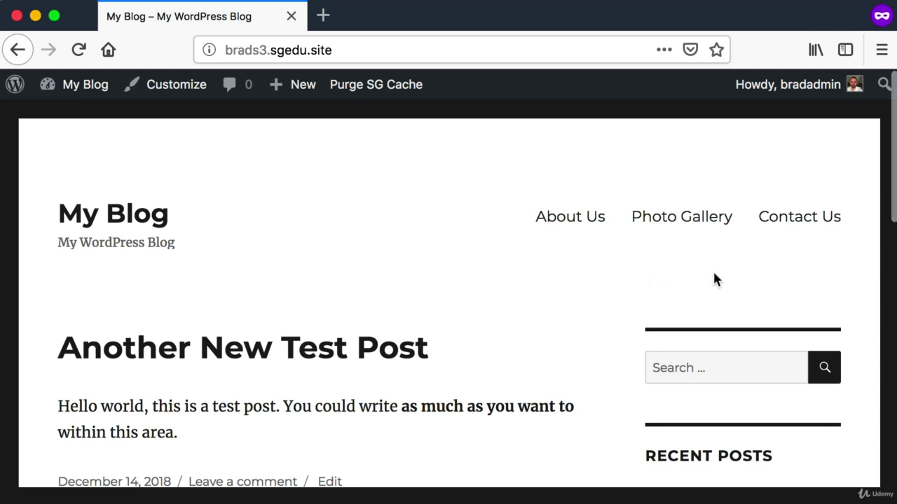
# Visit the My Blog site and examine its layout, header page links and the Recent Posts list in the sidebar.
pyautogui.press('super+shift+4')
pyautogui.moveTo(850, 146); pyautogui.dragTo(887, 497)
pyautogui.press('super+shift+4')
pyautogui.moveTo(884, 460); pyautogui.dragTo(9, 502)
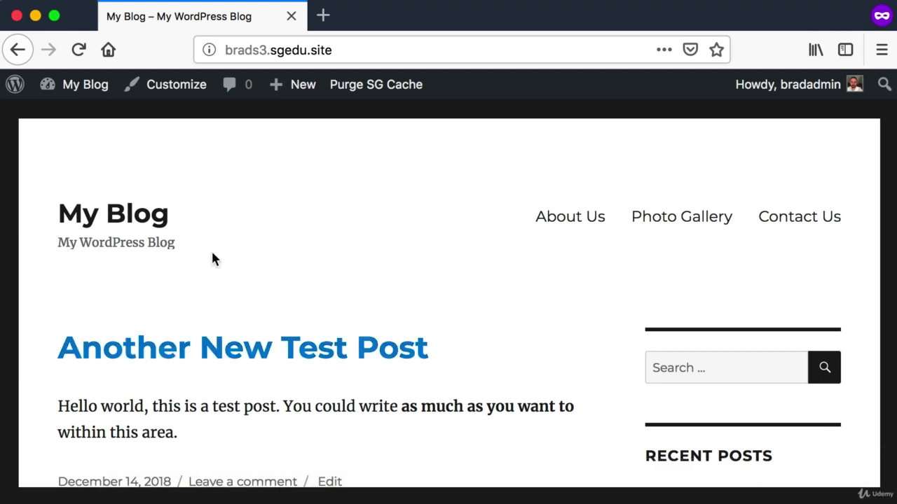
pyautogui.press('super+shift+4')
pyautogui.moveTo(525, 194); pyautogui.dragTo(619, 245)
pyautogui.scroll(-4, 594, 216)
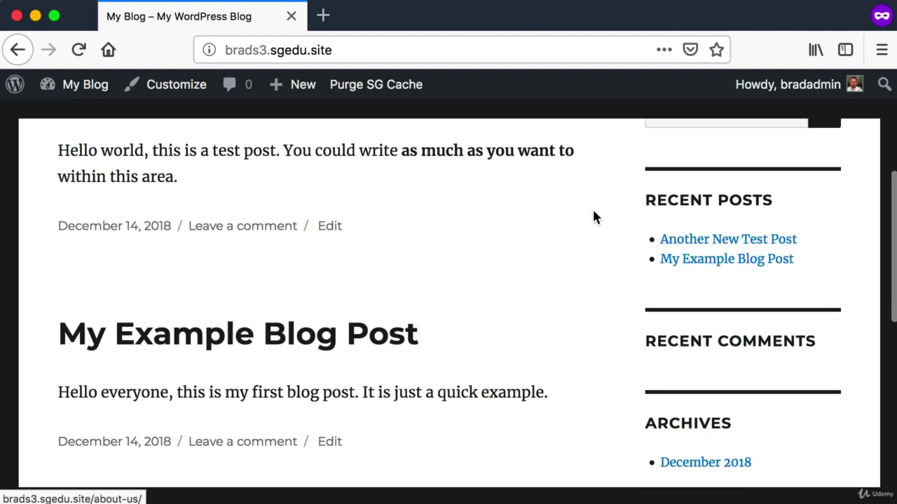
pyautogui.press('super+shift+4')
pyautogui.moveTo(641, 220); pyautogui.dragTo(802, 265)
pyautogui.scroll(1, 700, 267)
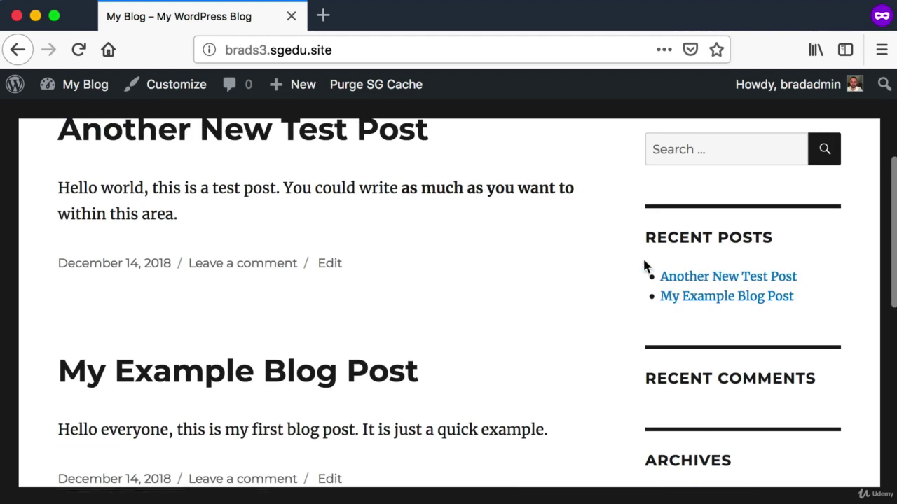
pyautogui.scroll(4, 646, 267)
pyautogui.scroll(-3, 643, 266)
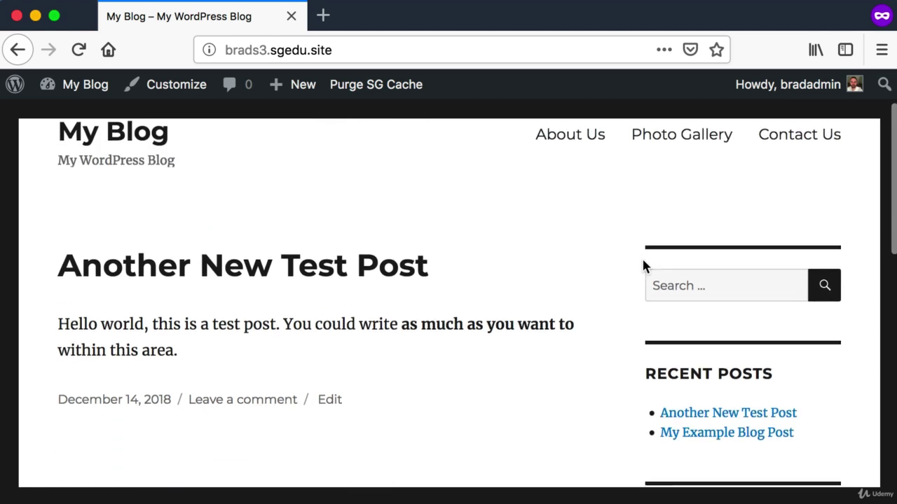
pyautogui.scroll(3, 624, 362)
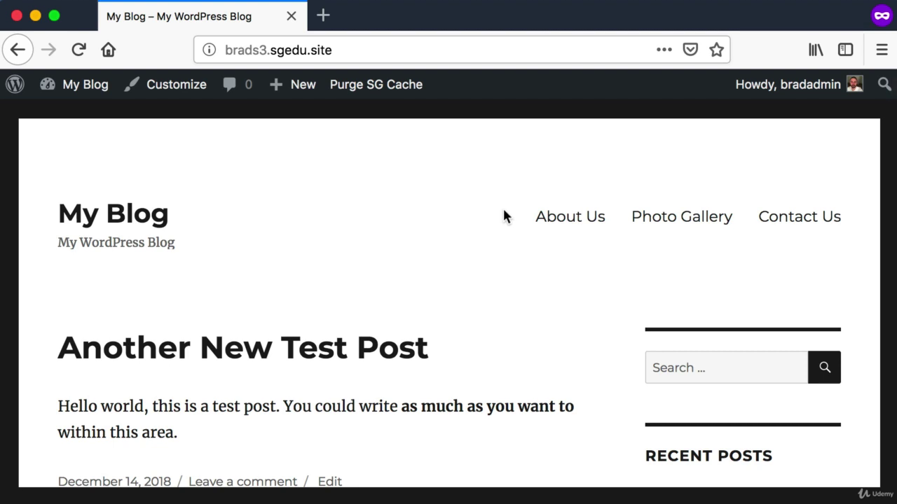
# Return to the admin dashboard, open the Customize page for the active theme and review its list of sections.
pyautogui.moveTo(66, 90)
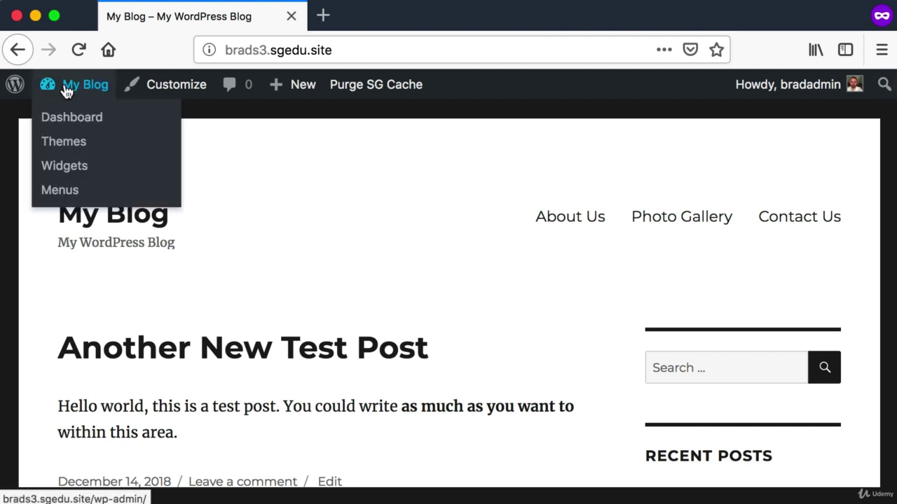
pyautogui.click(67, 89)
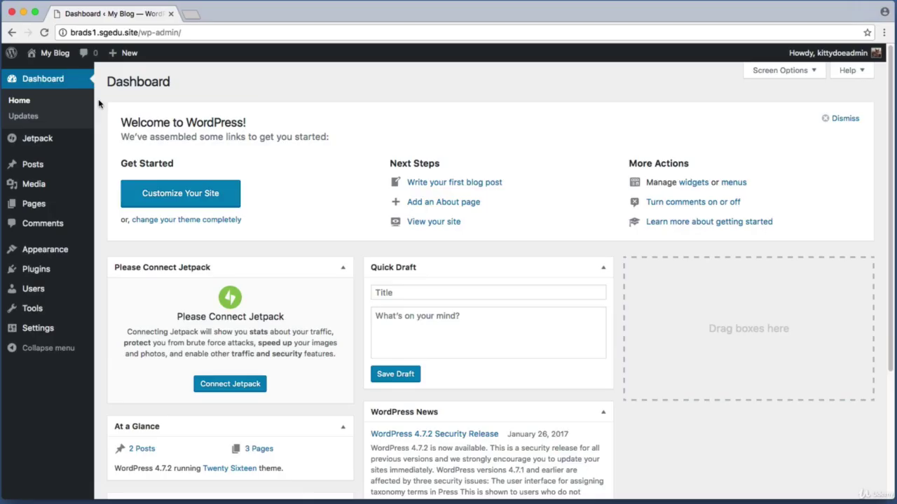
pyautogui.moveTo(39, 258)
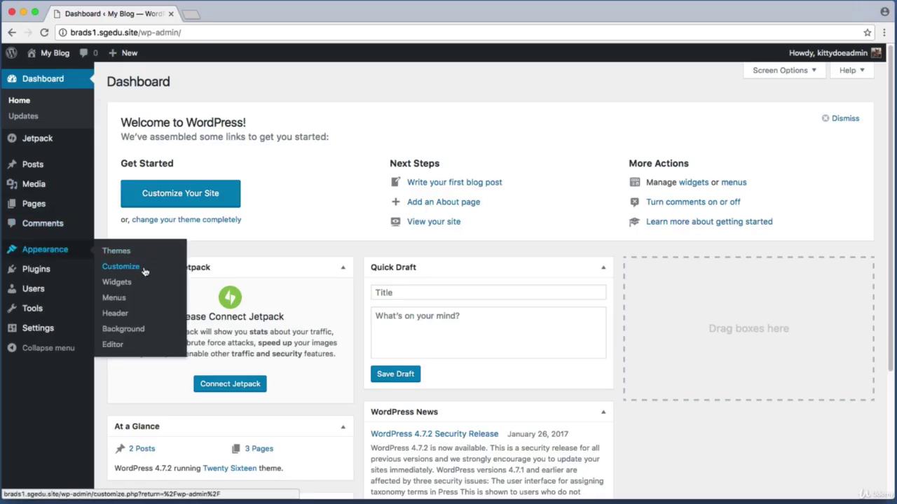
pyautogui.click(123, 267)
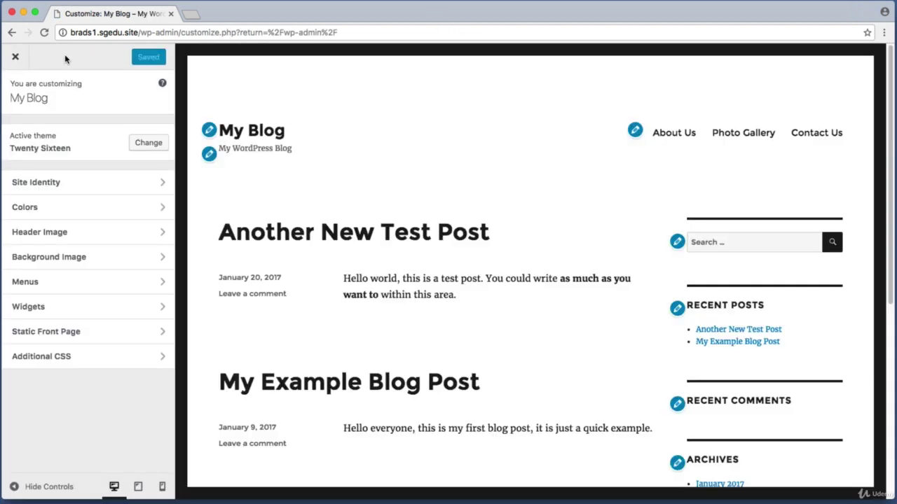
pyautogui.press('super+shift+4')
pyautogui.moveTo(6, 71); pyautogui.dragTo(172, 384)
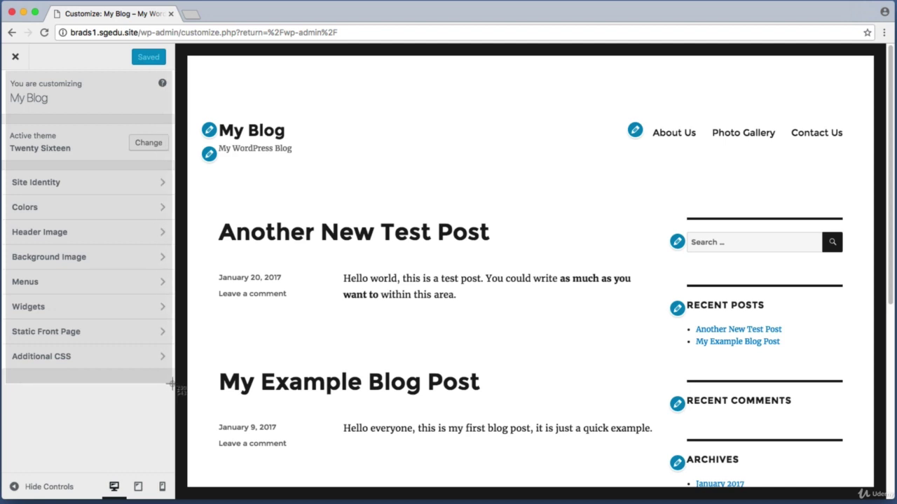
pyautogui.moveTo(171, 384); pyautogui.dragTo(172, 384)
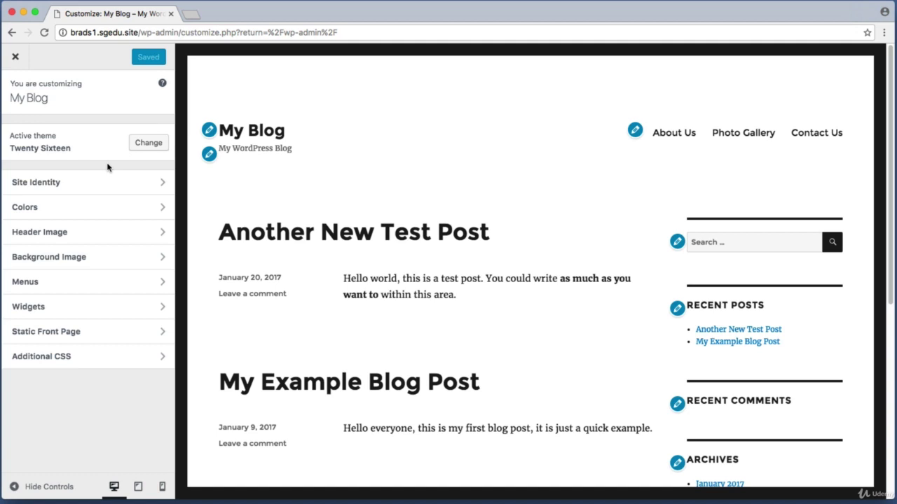
# Open the theme's Colors settings and review the available color options, including Background Color.
pyautogui.moveTo(72, 215); pyautogui.dragTo(116, 208)
pyautogui.click(116, 209)
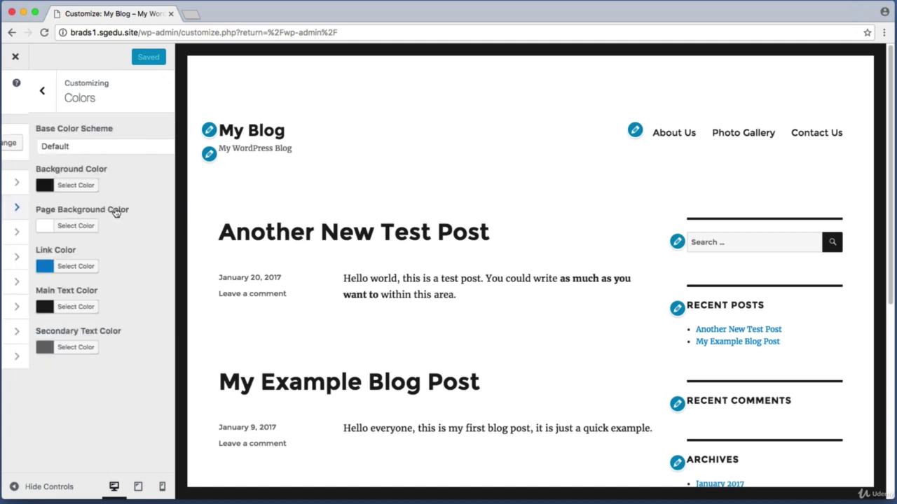
pyautogui.press('super+shift+4')
pyautogui.moveTo(4, 161); pyautogui.dragTo(161, 366)
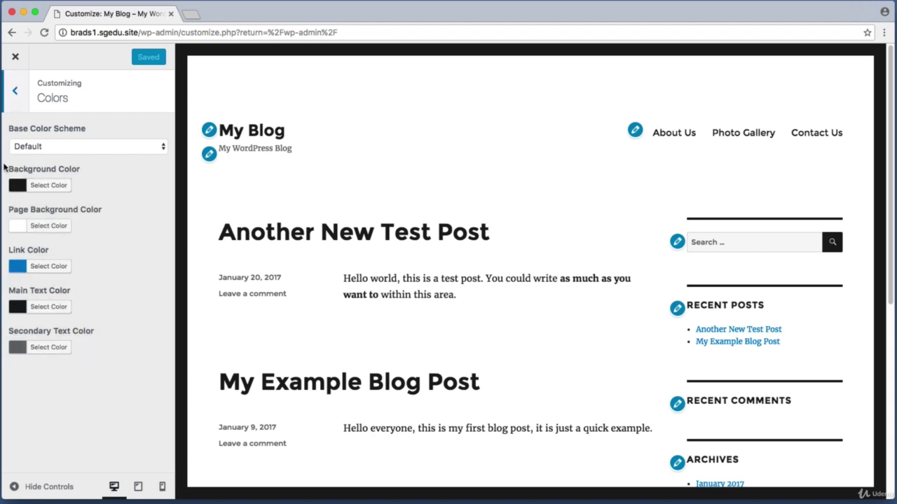
pyautogui.press('super+shift+4')
pyautogui.moveTo(4, 164); pyautogui.dragTo(98, 200)
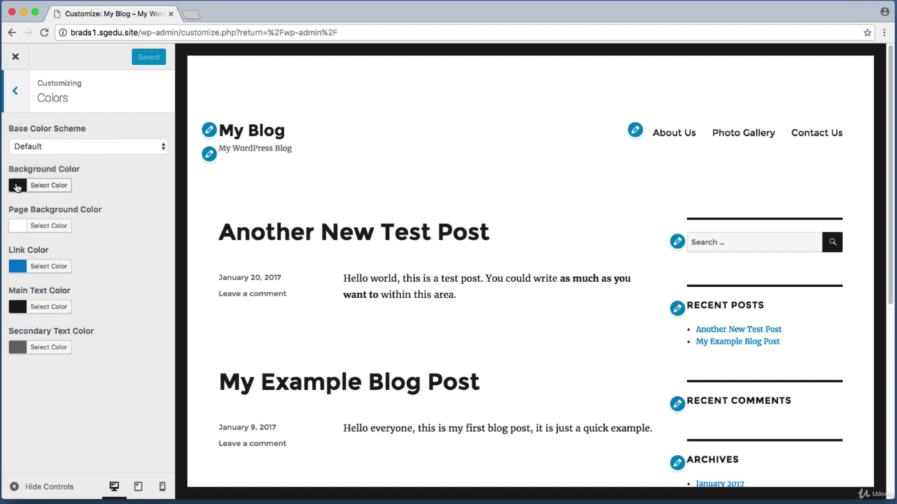
# Try red, orange, yellow, green and purple (#a532ba) as the Background Color and check the border in the site preview.
pyautogui.click(17, 187)
pyautogui.click(47, 319)
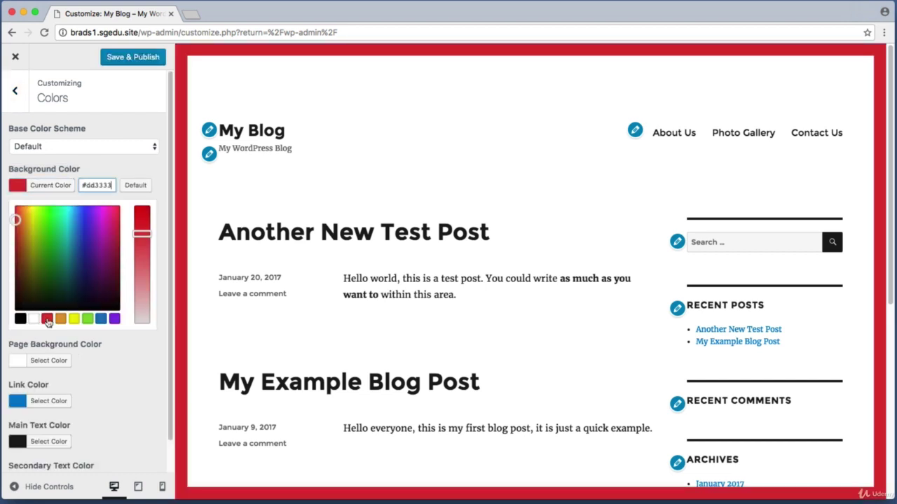
pyautogui.click(61, 319)
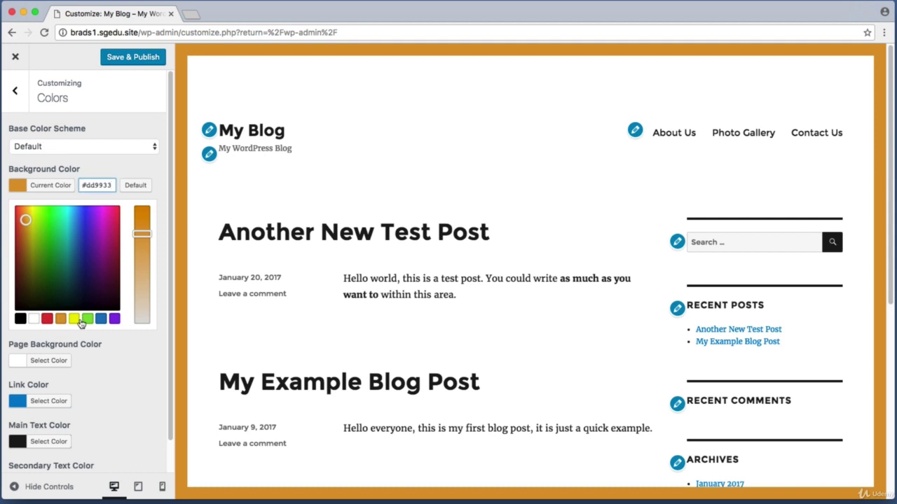
pyautogui.click(75, 320)
pyautogui.click(87, 320)
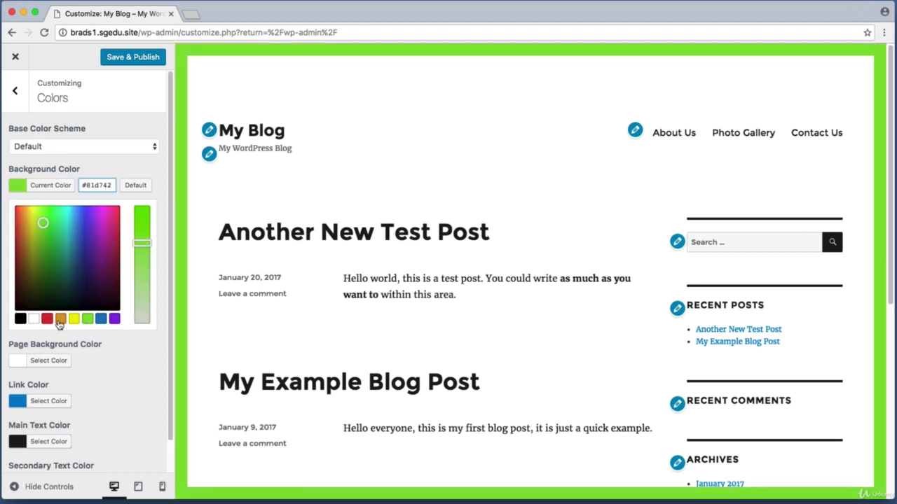
pyautogui.moveTo(42, 226); pyautogui.dragTo(100, 237)
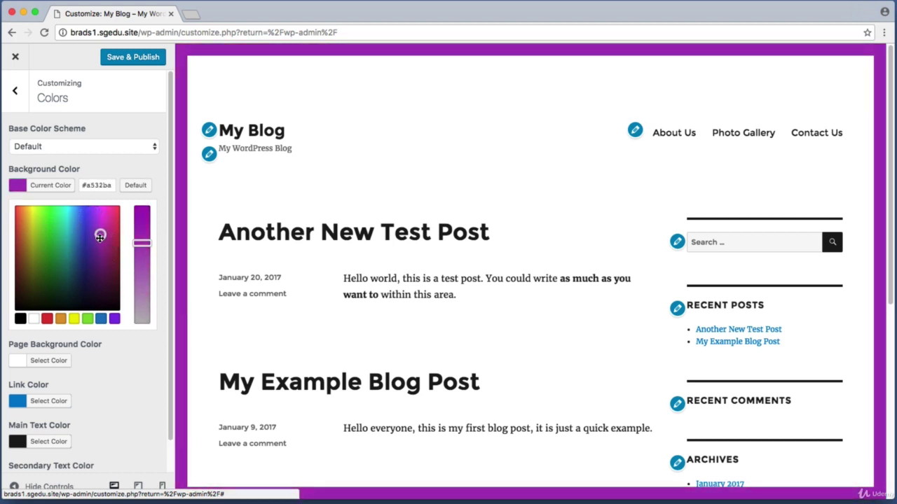
pyautogui.press('super+shift+4')
pyautogui.moveTo(169, 43); pyautogui.dragTo(458, 124)
pyautogui.press('super+shift+4')
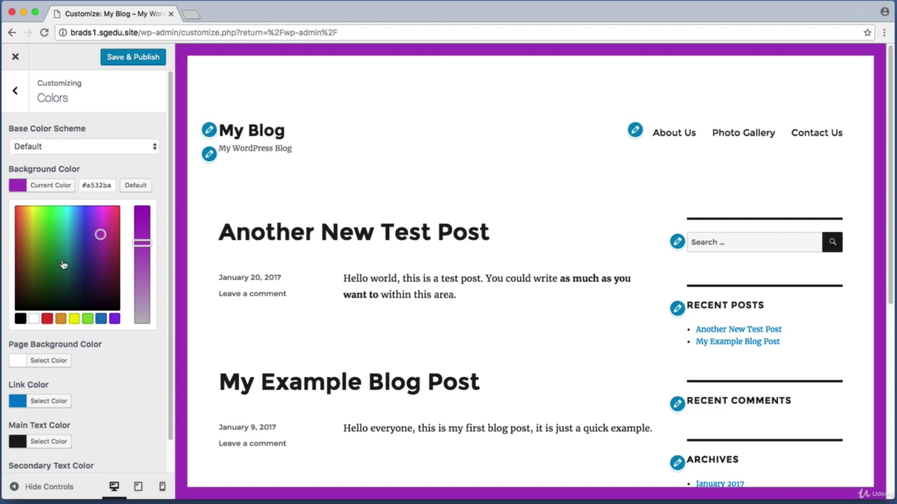
# Set the Background Color to white (#ffffff) and close its color picker.
pyautogui.click(34, 320)
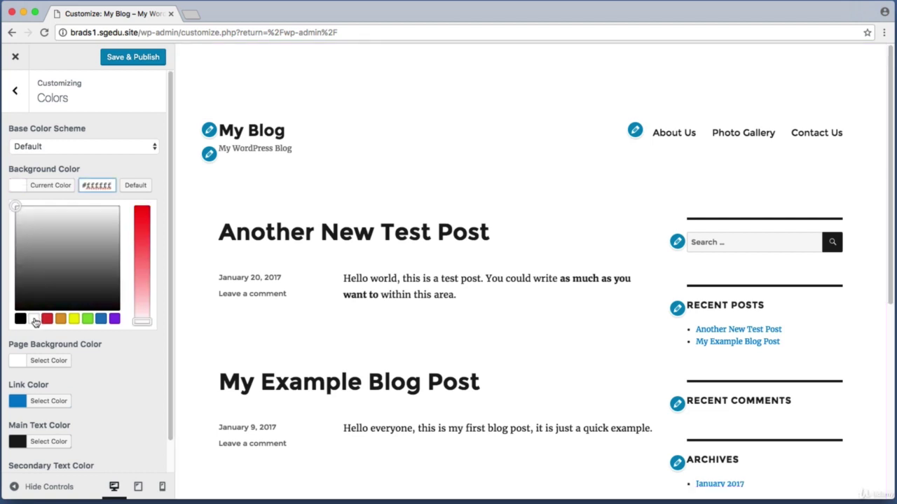
pyautogui.press('super+shift+4')
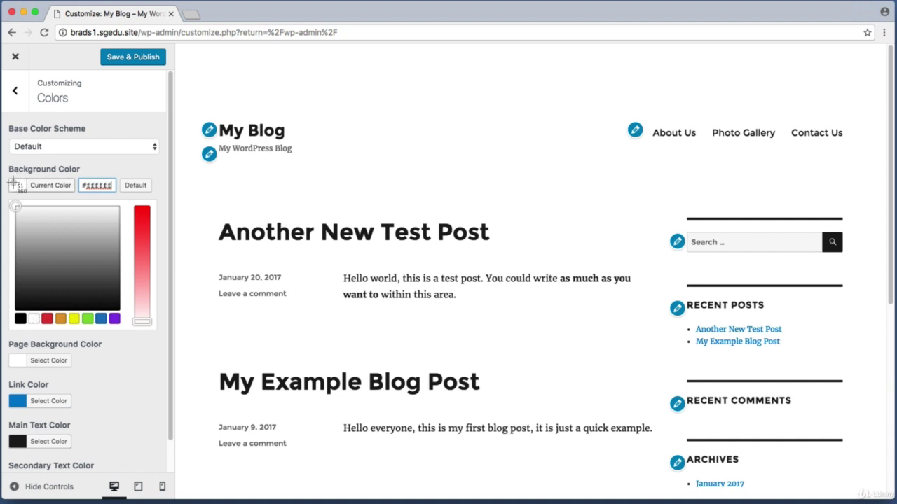
pyautogui.moveTo(8, 176); pyautogui.dragTo(26, 190)
pyautogui.click(21, 191)
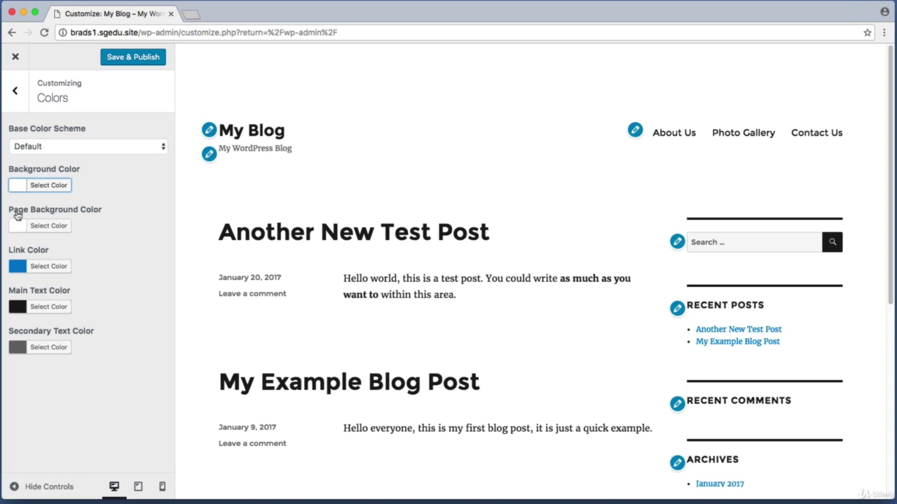
# Try yellow, light green, blue and dark green as the Page Background Color, restore white (#ffffff) and close its color picker.
pyautogui.click(17, 226)
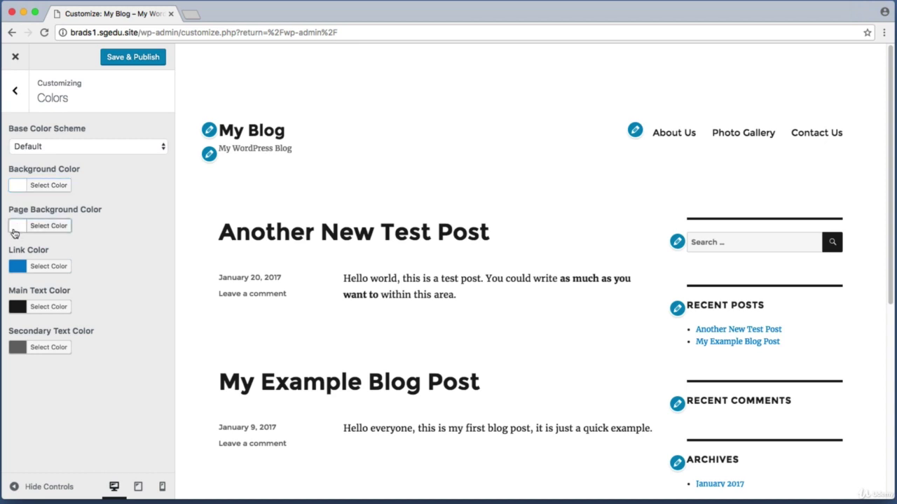
pyautogui.click(73, 359)
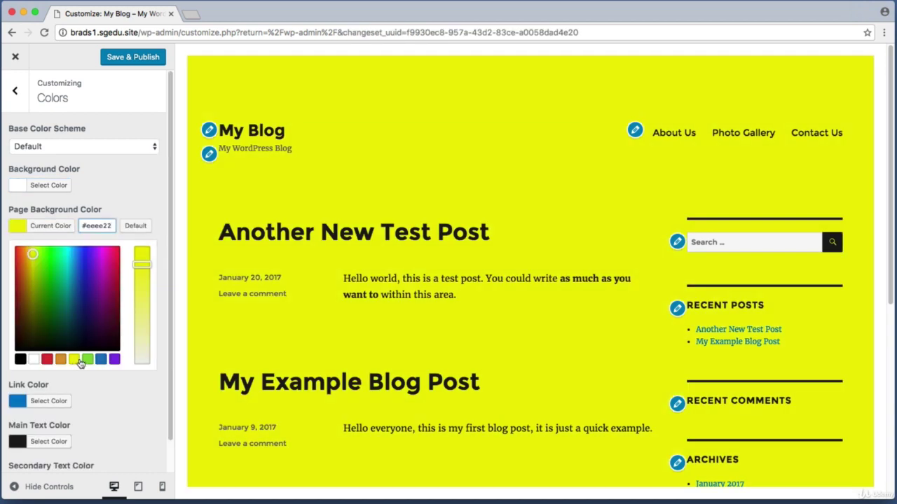
pyautogui.click(86, 360)
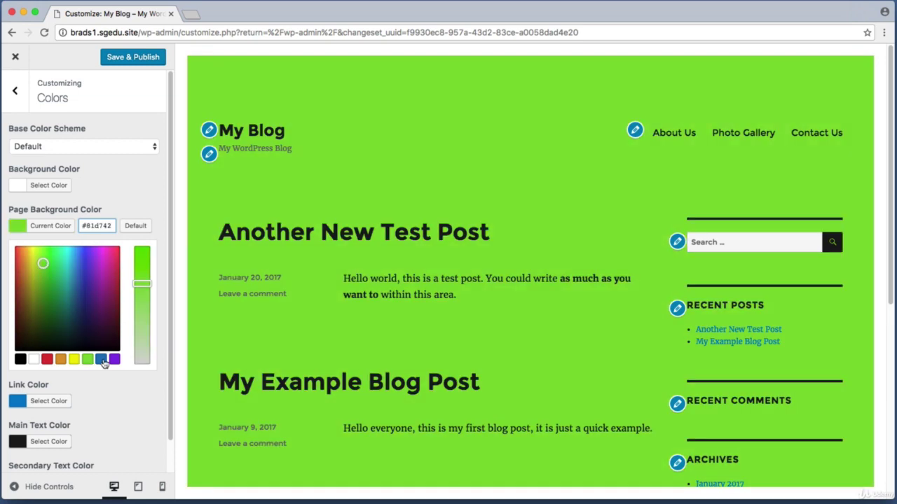
pyautogui.click(101, 360)
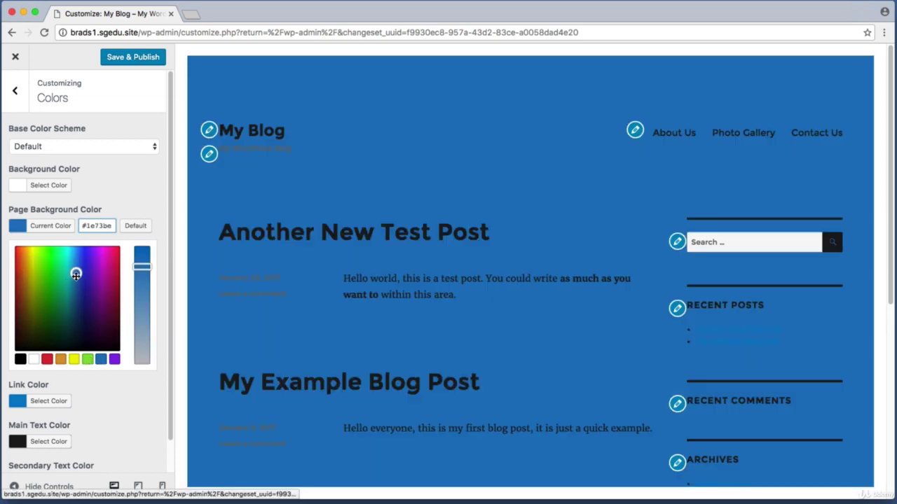
pyautogui.moveTo(76, 274); pyautogui.dragTo(58, 281)
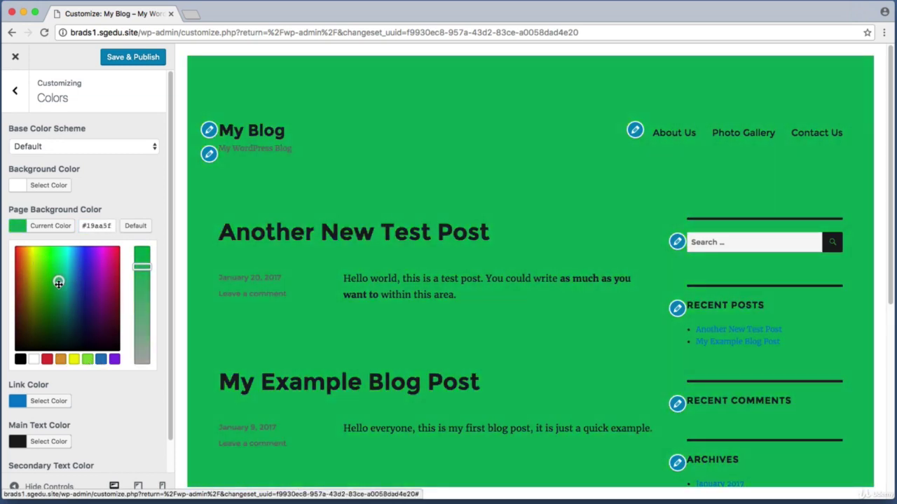
pyautogui.click(34, 360)
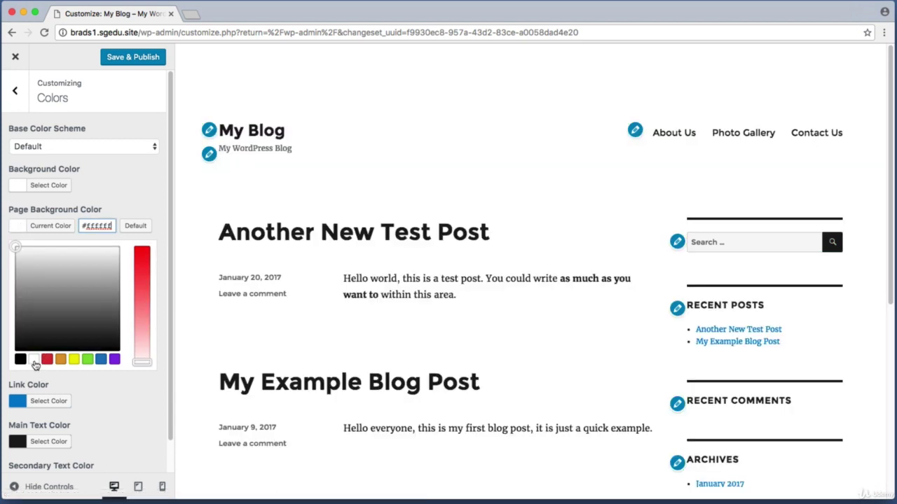
pyautogui.click(20, 228)
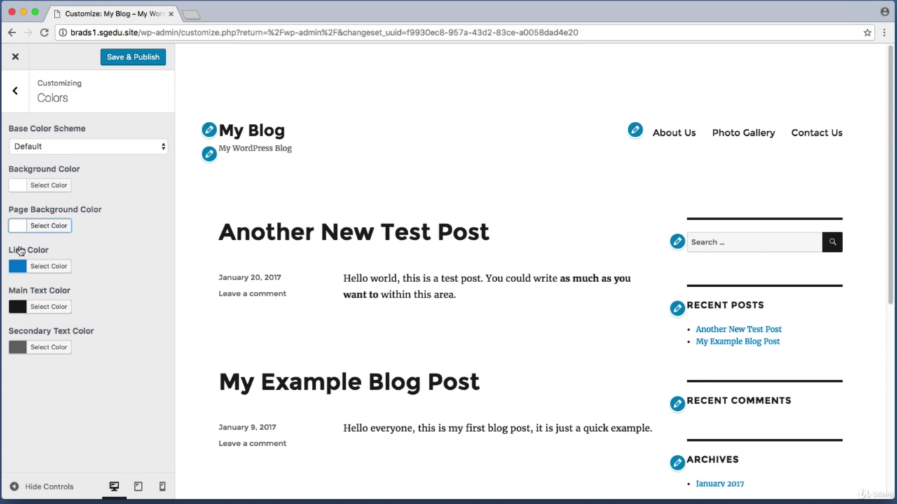
# Set the Link Color to pinkish red (#ea2e60), check the links in the site preview and close the color picker.
pyautogui.click(17, 268)
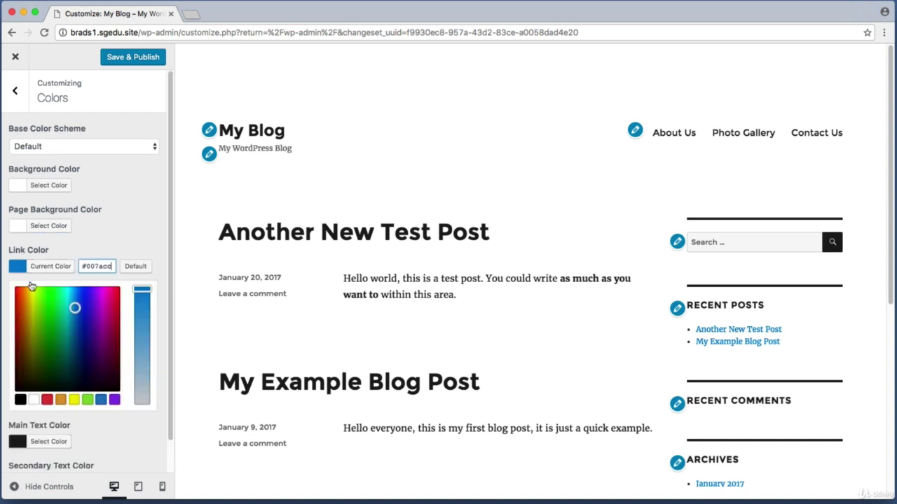
pyautogui.click(95, 302)
pyautogui.moveTo(105, 302); pyautogui.dragTo(142, 312)
pyautogui.press('super+shift+4')
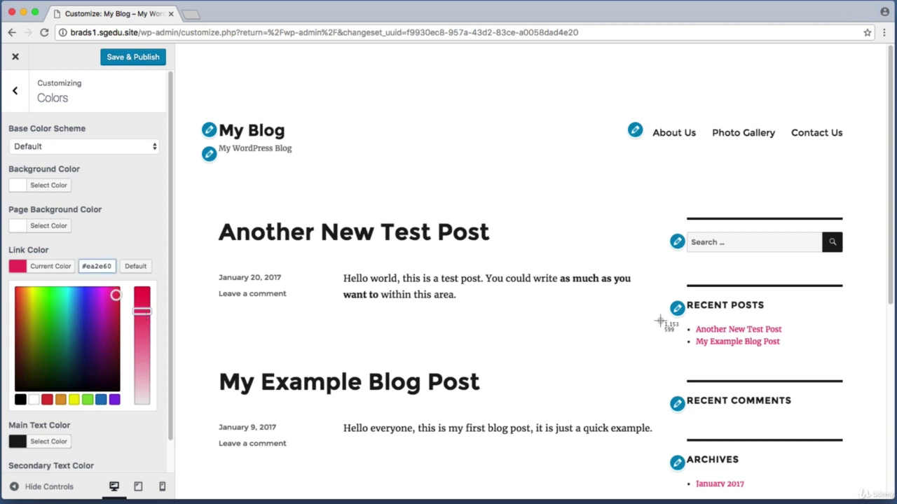
pyautogui.moveTo(673, 319); pyautogui.dragTo(803, 351)
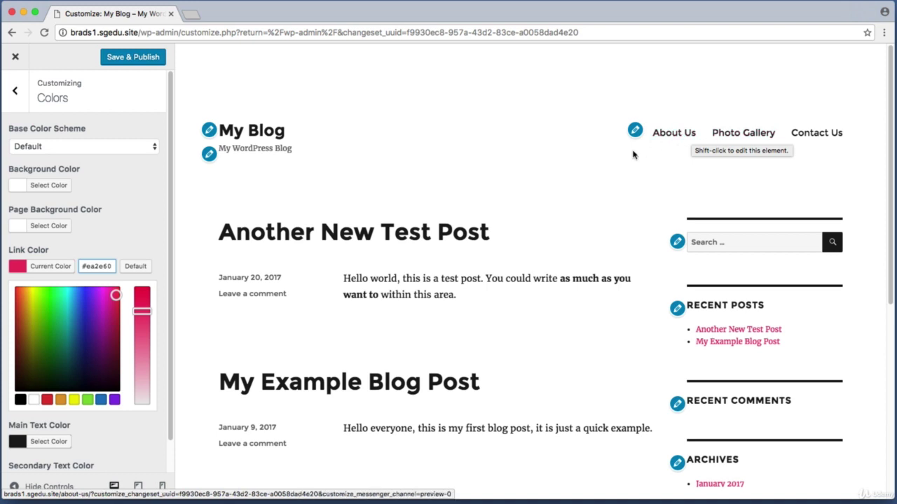
pyautogui.click(19, 272)
pyautogui.click(19, 272)
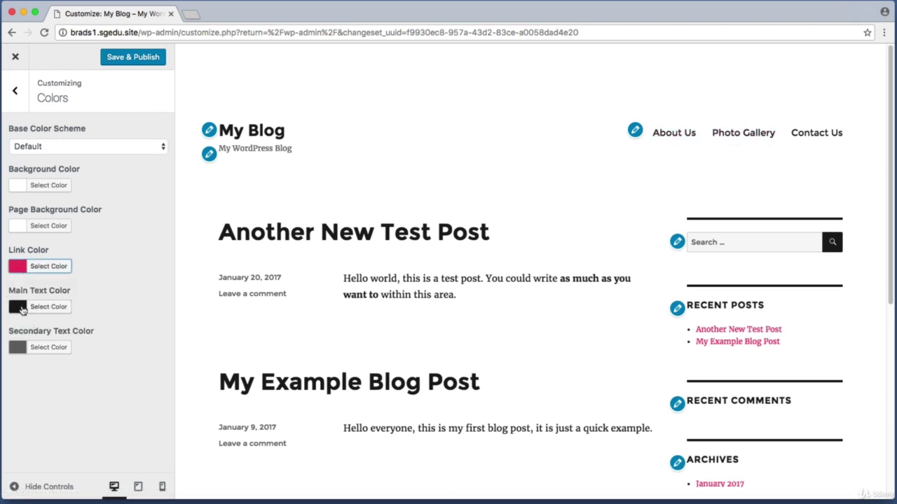
# Try gray (#b7b7b7) as the Main Text Color, settle on black (#000000) and close its color picker.
pyautogui.click(20, 308)
pyautogui.moveTo(46, 378); pyautogui.dragTo(54, 357)
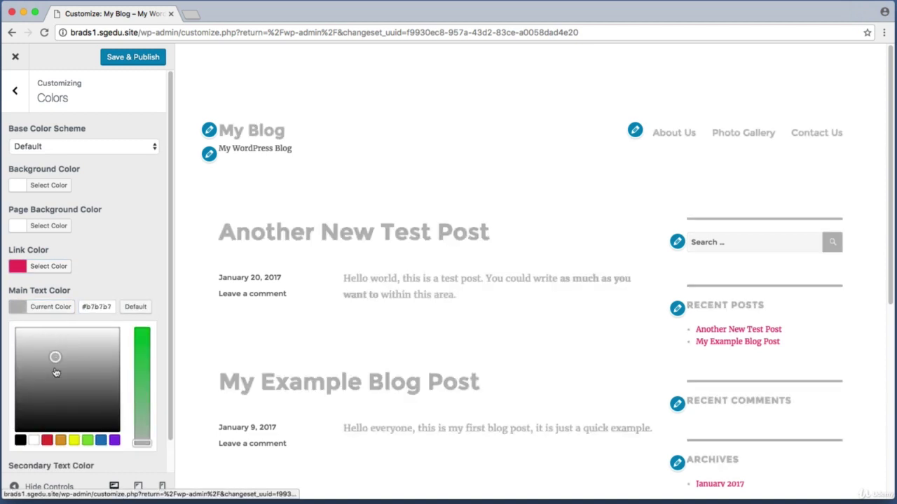
pyautogui.click(20, 440)
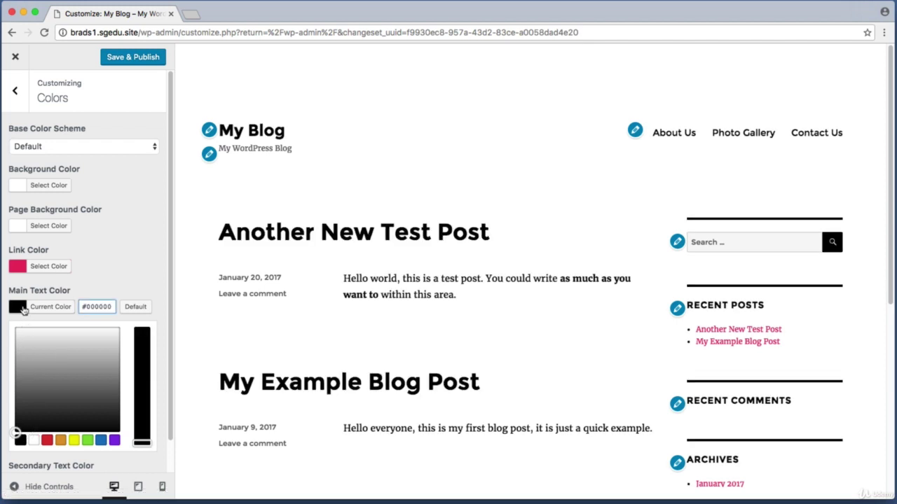
pyautogui.click(18, 307)
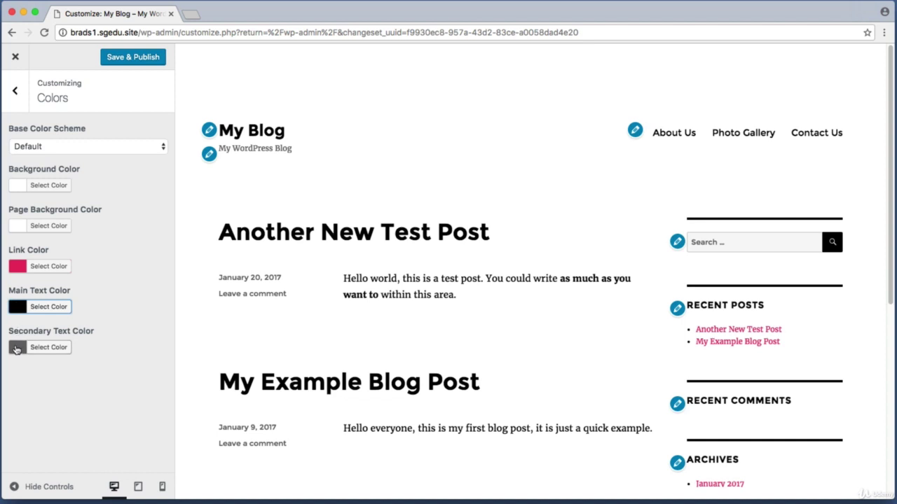
# Try green (#81d742) as the Secondary Text Color, check the affected text in the preview and restore the default color.
pyautogui.click(17, 348)
pyautogui.scroll(-2, 105, 402)
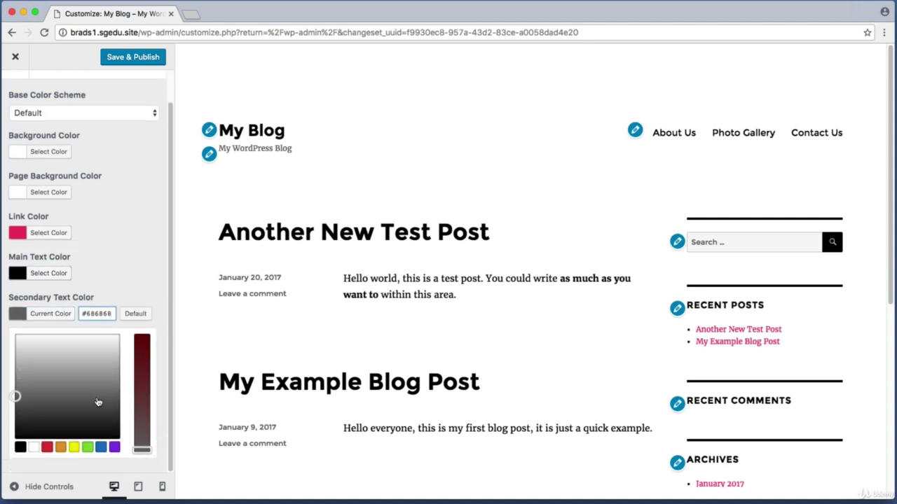
pyautogui.click(87, 447)
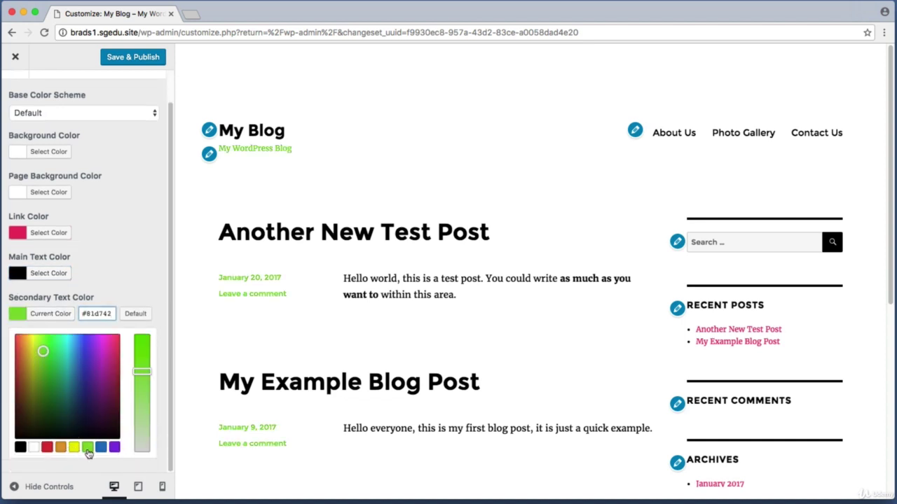
pyautogui.press('super+shift+4')
pyautogui.moveTo(204, 264); pyautogui.dragTo(296, 312)
pyautogui.press('super+shift+4')
pyautogui.moveTo(207, 176); pyautogui.dragTo(321, 144)
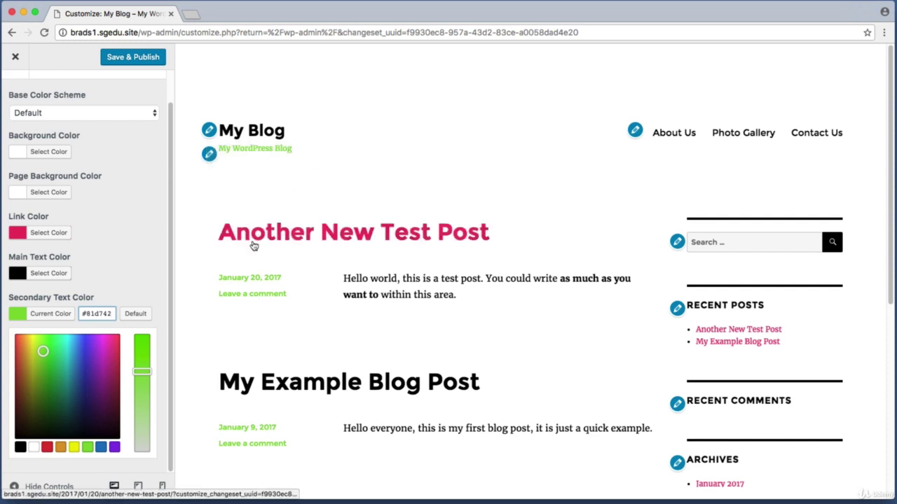
pyautogui.click(137, 314)
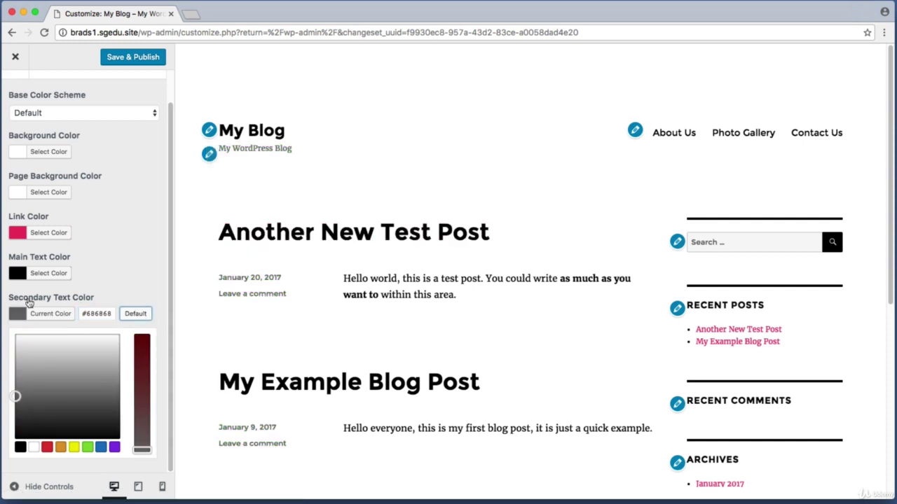
pyautogui.click(17, 314)
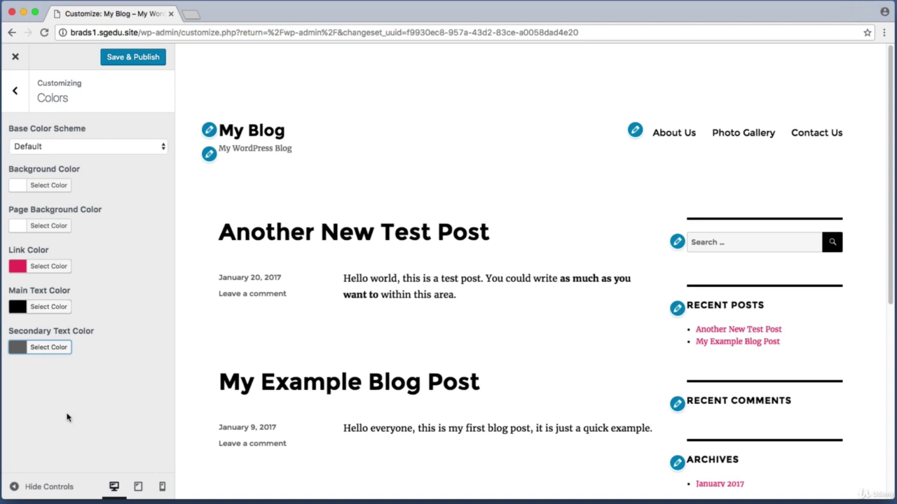
# Save and publish the theme's color changes.
pyautogui.press('super+shift+4')
pyautogui.moveTo(81, 44); pyautogui.dragTo(174, 74)
pyautogui.click(155, 62)
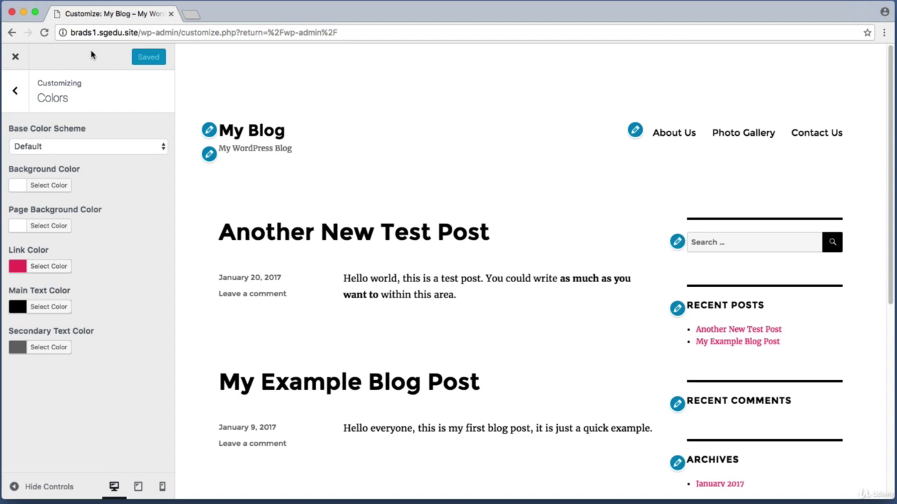
# Close the Customizer and visit the live blog to examine its site title and tagline.
pyautogui.click(16, 59)
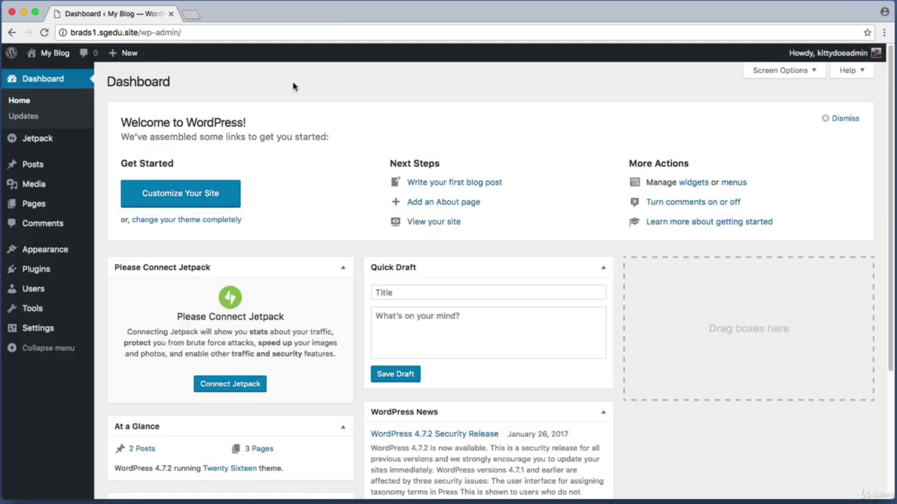
pyautogui.click(59, 53)
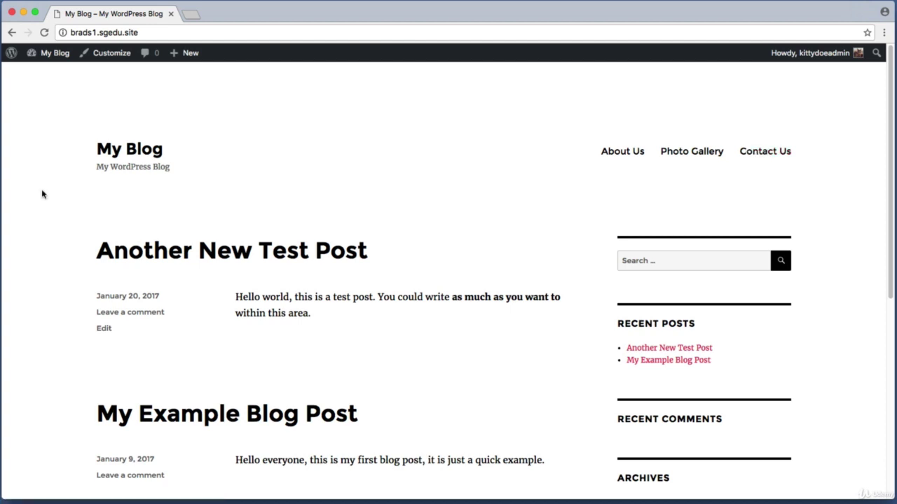
pyautogui.press('super+shift+4')
pyautogui.moveTo(65, 129); pyautogui.dragTo(201, 186)
pyautogui.press('super+shift+4')
pyautogui.moveTo(87, 137); pyautogui.dragTo(176, 166)
pyautogui.press('super+shift+4')
pyautogui.moveTo(78, 182); pyautogui.dragTo(198, 161)
pyautogui.press('super+shift+4')
pyautogui.moveTo(88, 130); pyautogui.dragTo(194, 159)
# Reopen the Customizer from the live blog and examine the title and tagline area in the preview.
pyautogui.moveTo(44, 54)
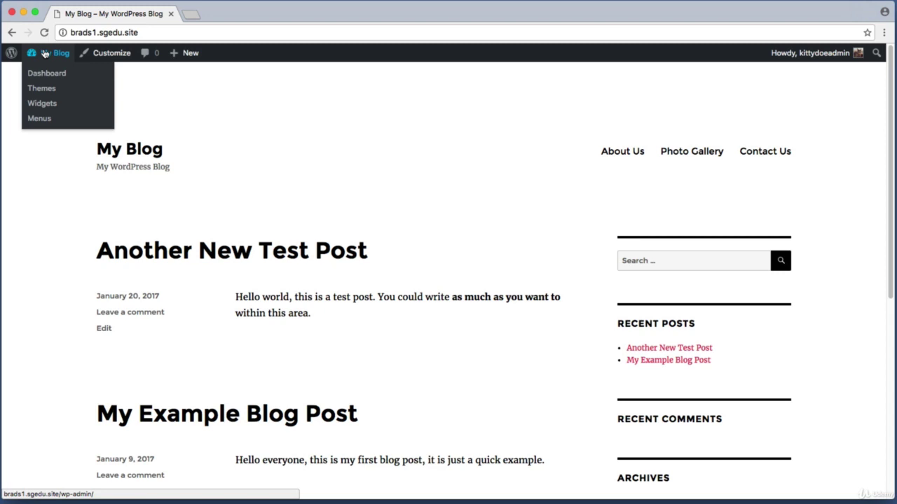
pyautogui.click(106, 54)
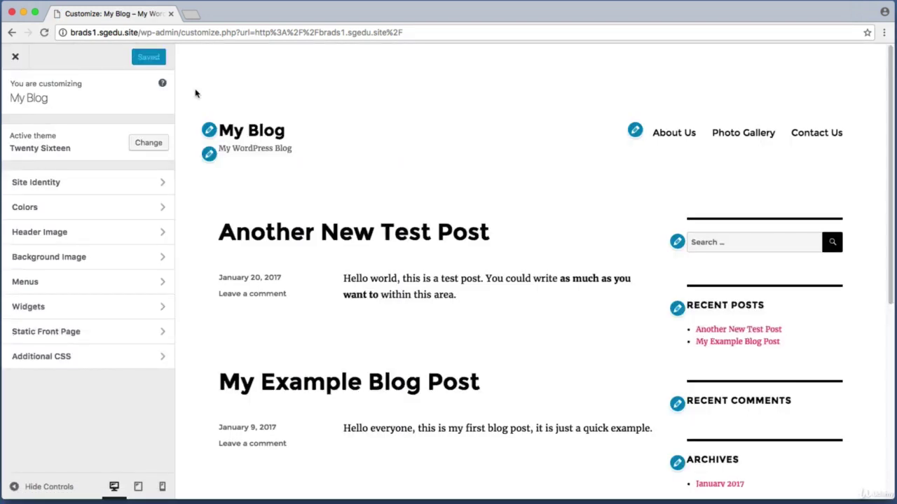
pyautogui.press('super+shift+4')
pyautogui.moveTo(194, 105); pyautogui.dragTo(332, 175)
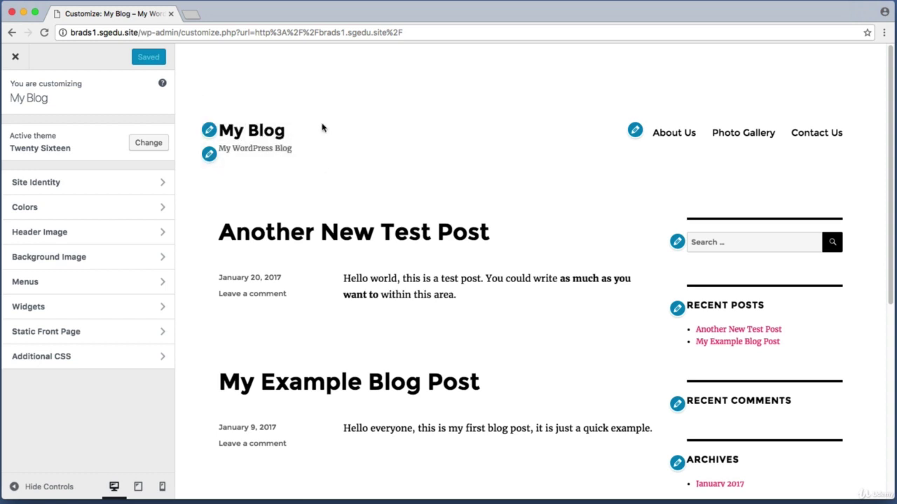
# Open the site title for editing from the preview and set the Site Title to "Learning WordPress".
pyautogui.click(210, 132)
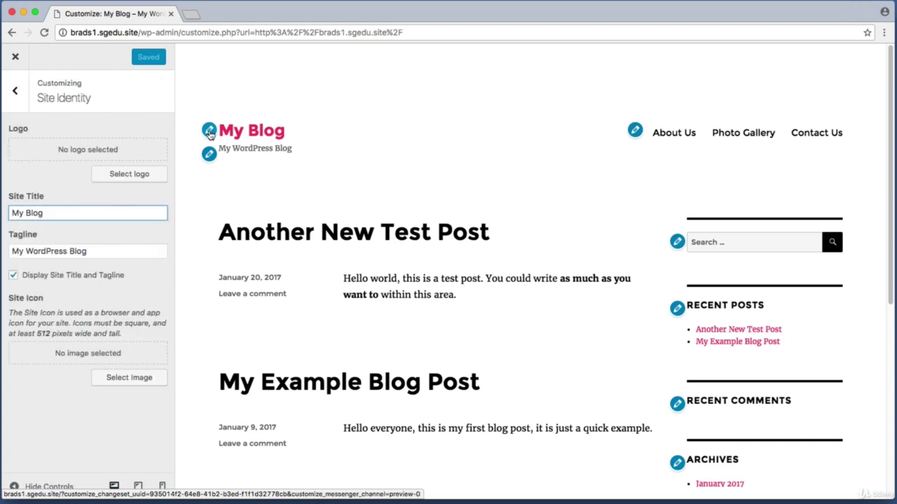
pyautogui.press('super+shift+4')
pyautogui.moveTo(10, 189); pyautogui.dragTo(170, 228)
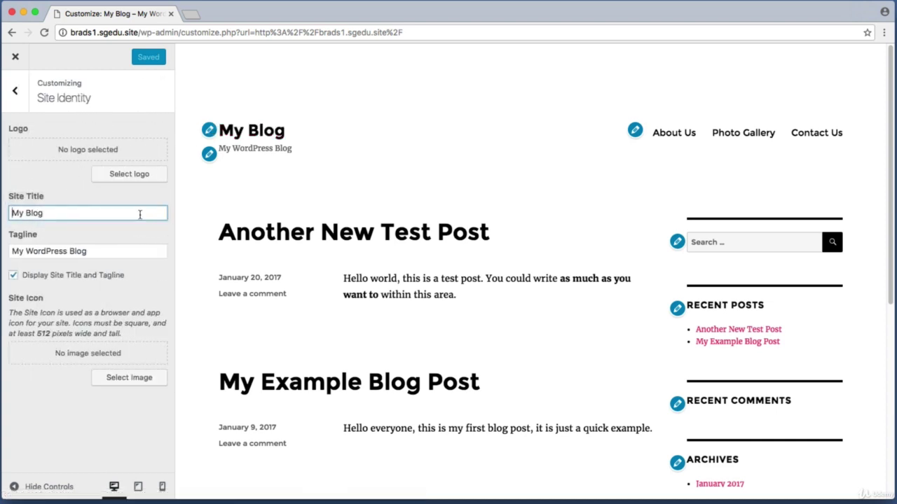
pyautogui.press('super+a')
pyautogui.write('Lea')
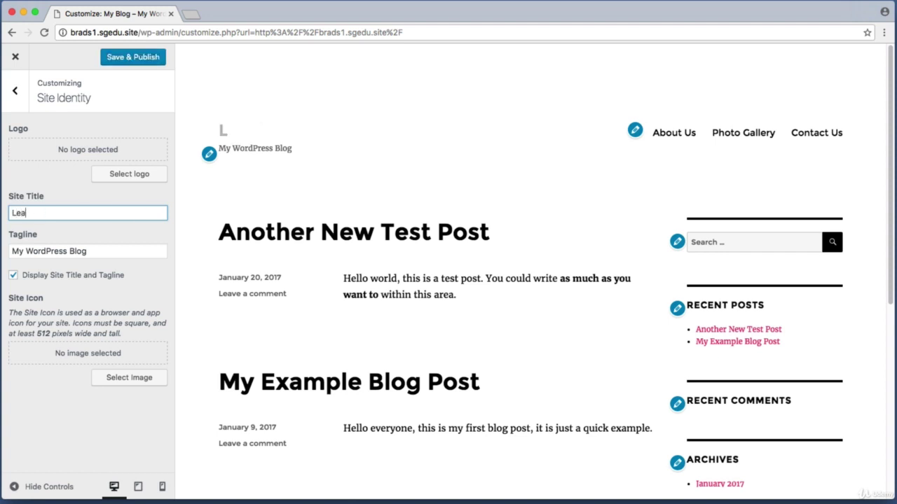
pyautogui.write('rning WordPress')
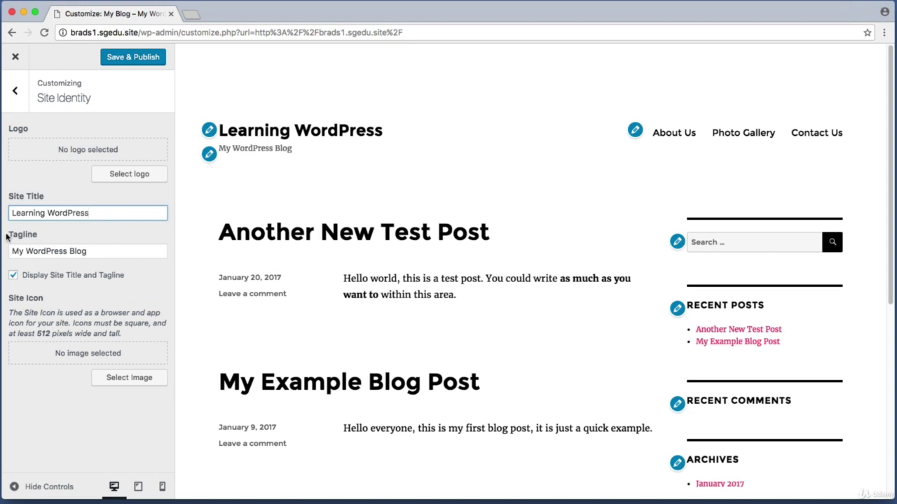
# Return to the section list, reopen Site Identity and set the Tagline to "Our Slogan Here".
pyautogui.moveTo(5, 237); pyautogui.dragTo(62, 242)
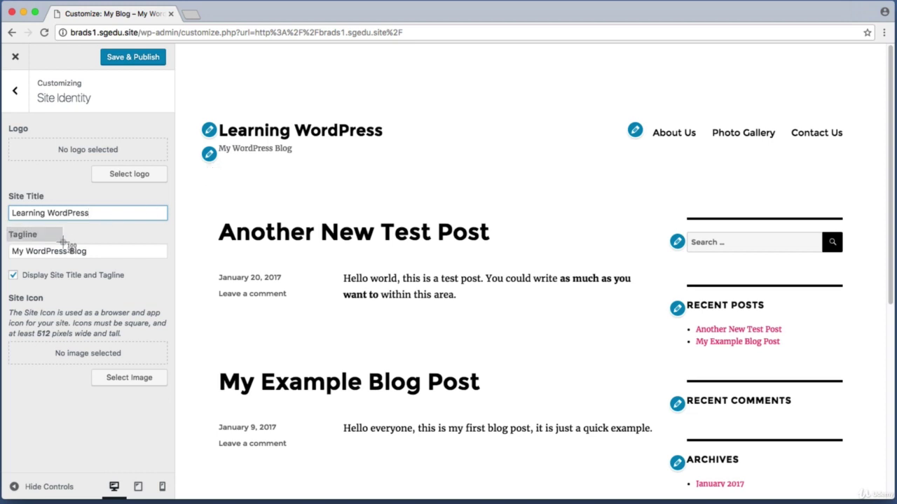
pyautogui.click(14, 90)
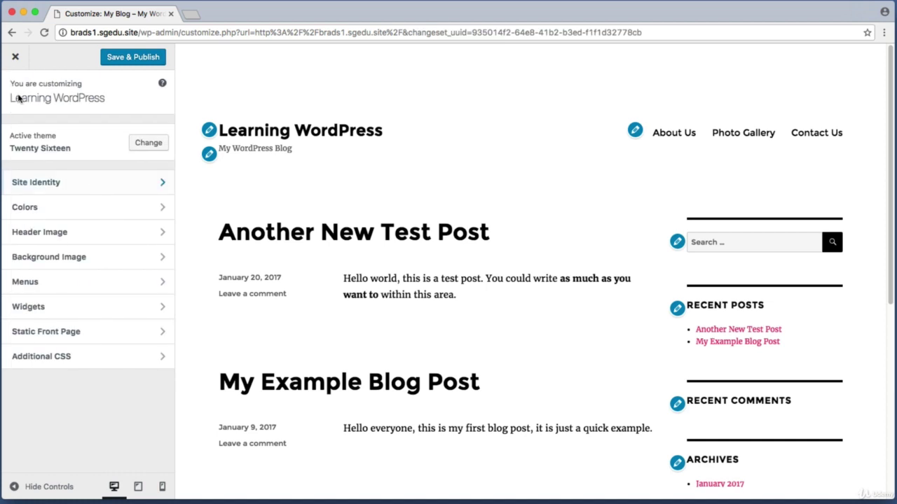
pyautogui.click(68, 182)
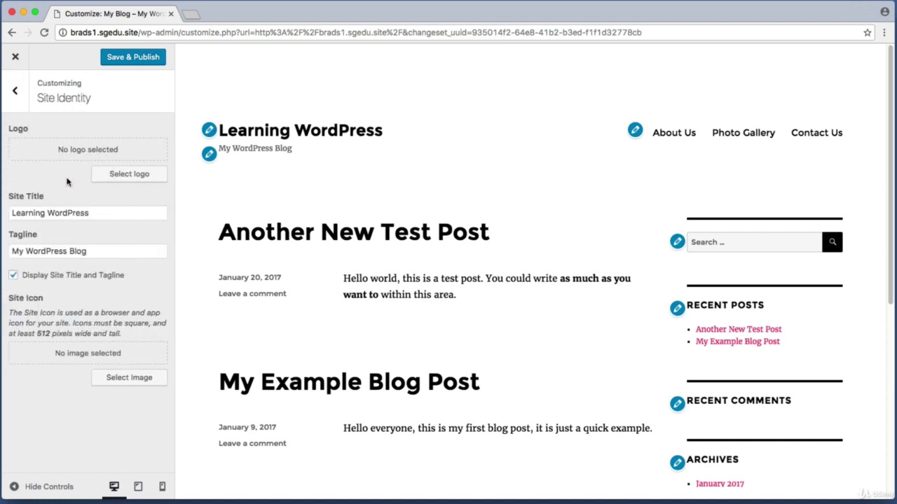
pyautogui.moveTo(96, 213); pyautogui.dragTo(3, 215)
pyautogui.moveTo(103, 255); pyautogui.dragTo(19, 250)
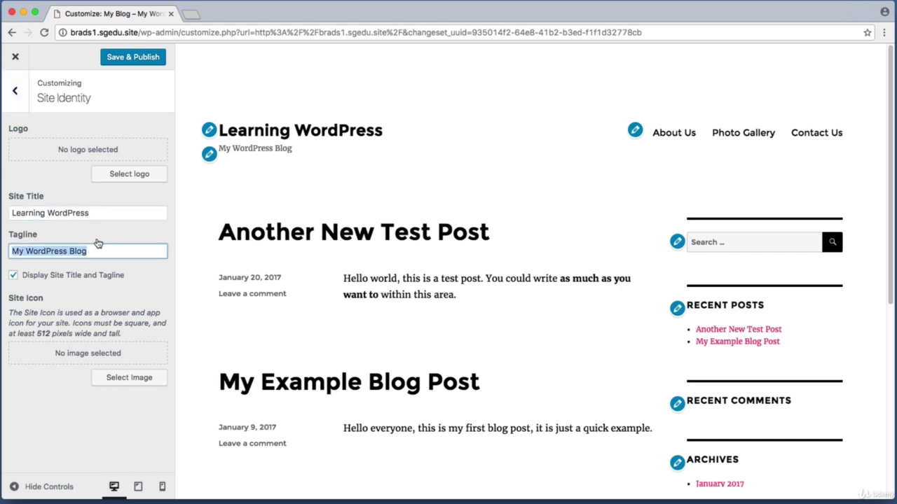
pyautogui.write('Our Slogan')
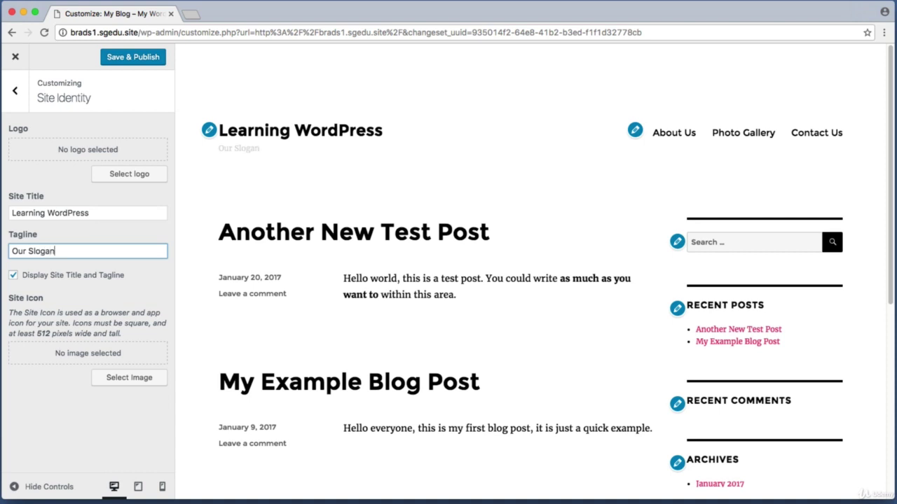
pyautogui.write(' Here')
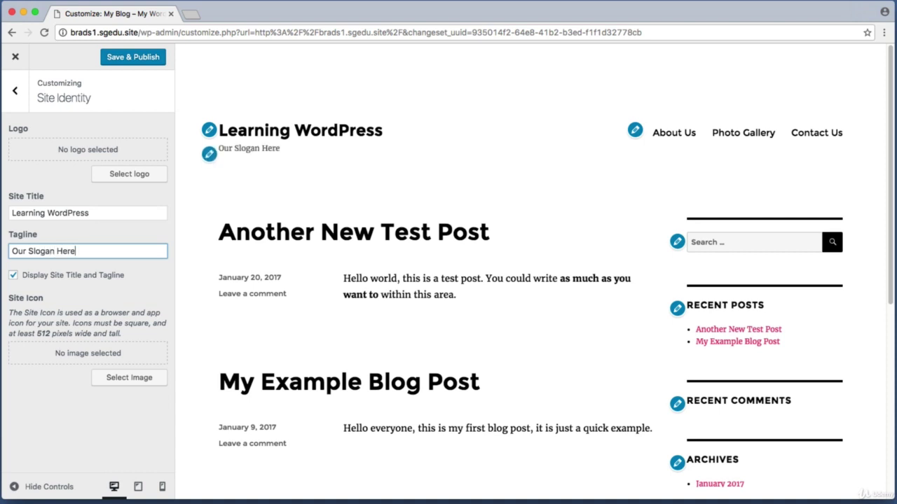
# Clear the Tagline in Site Identity and examine the site title area in the preview.
pyautogui.press('super+a')
pyautogui.press('BackSpace')
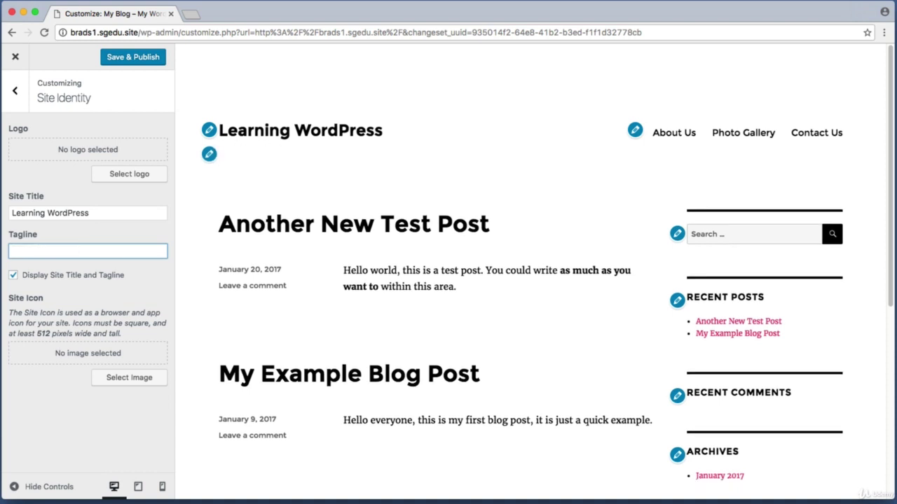
pyautogui.press('super+shift+4')
pyautogui.moveTo(196, 102); pyautogui.dragTo(408, 162)
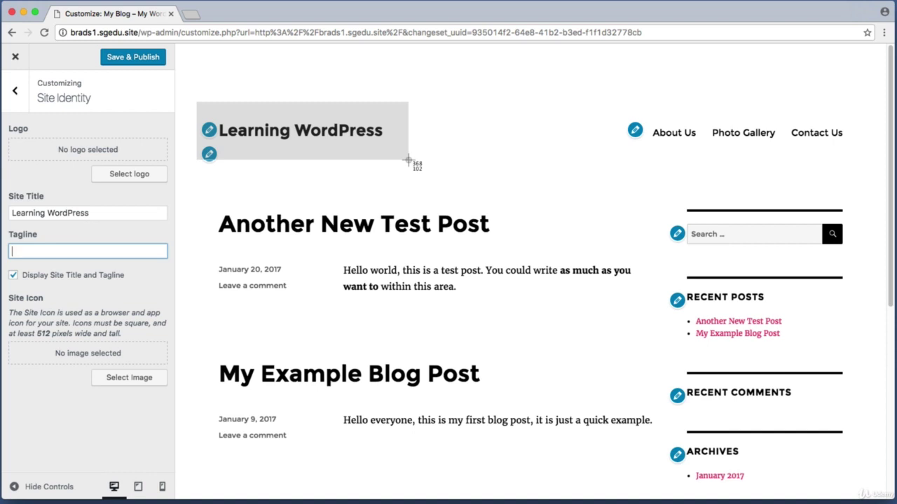
pyautogui.moveTo(407, 161)
pyautogui.mouseDown()
pyautogui.moveTo(391, 156)
pyautogui.moveTo(404, 160)
pyautogui.mouseUp()
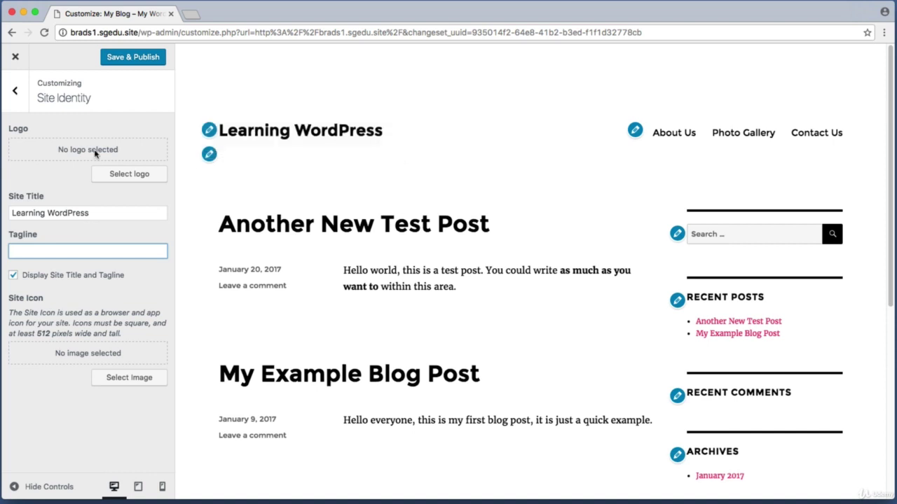
# Start selecting a site logo and upload logo.png from the assets folder.
pyautogui.press('super+shift+4')
pyautogui.moveTo(7, 124); pyautogui.dragTo(172, 189)
pyautogui.click(129, 174)
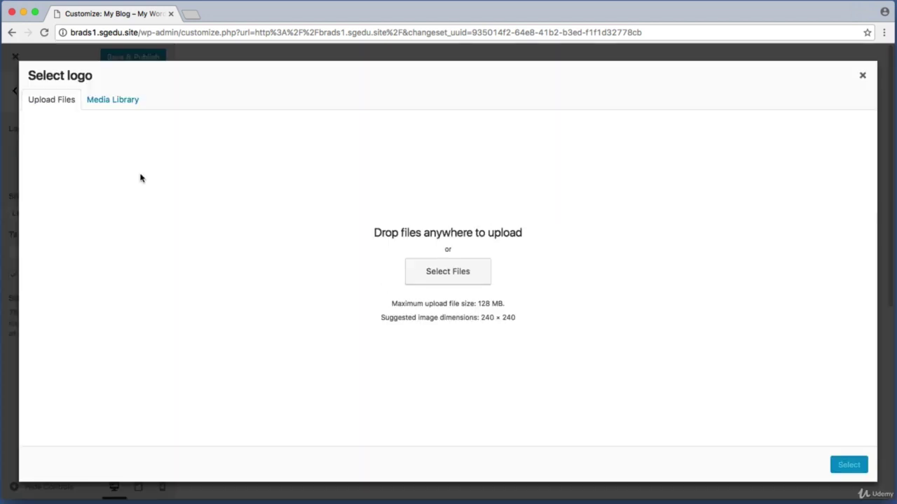
pyautogui.click(458, 275)
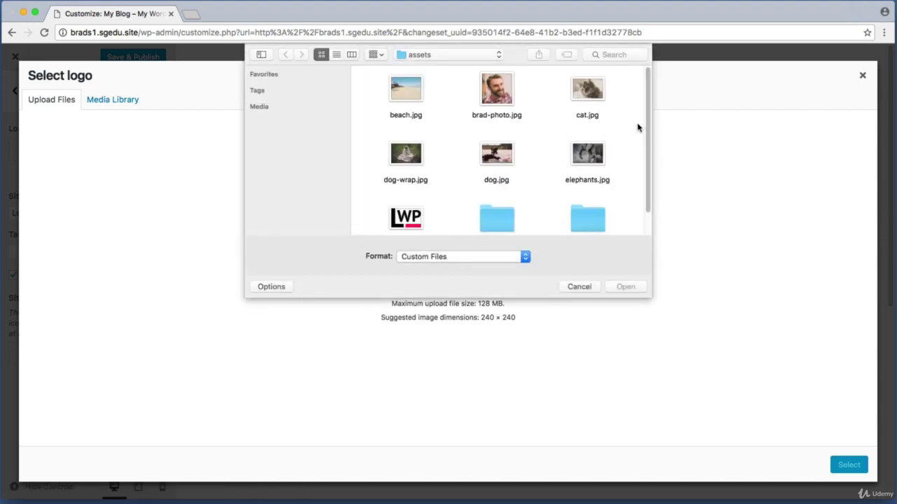
pyautogui.moveTo(646, 122); pyautogui.dragTo(647, 171)
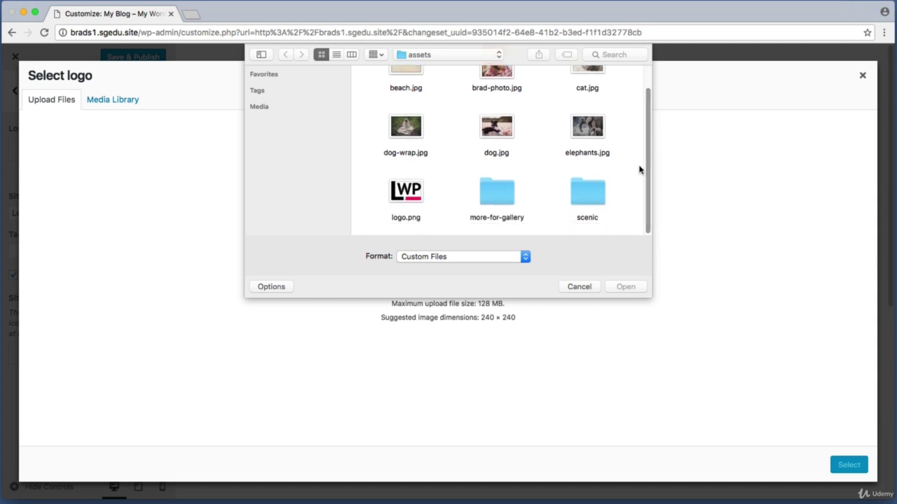
pyautogui.click(407, 197)
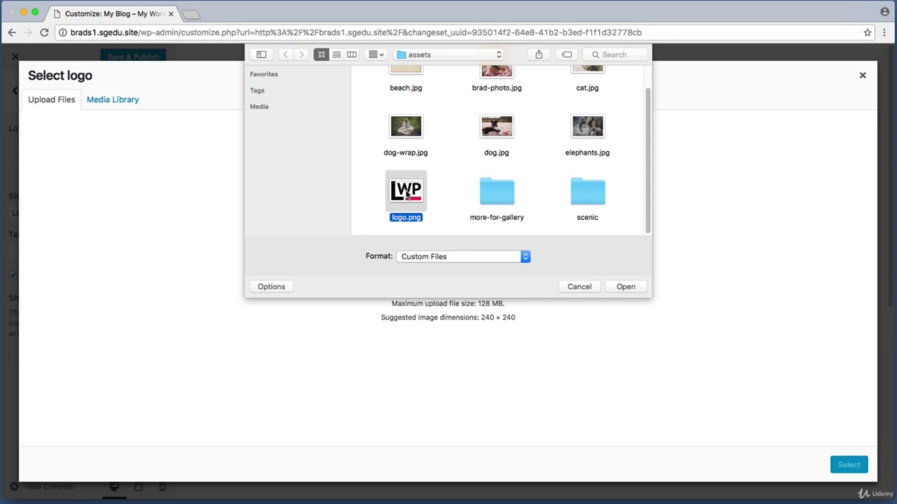
pyautogui.click(634, 288)
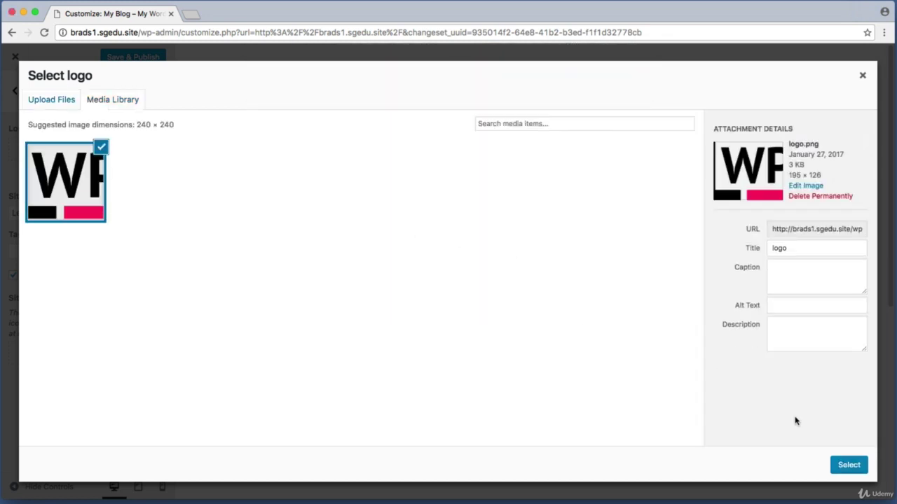
# Use the uploaded logo.png as the site logo and skip cropping.
pyautogui.click(857, 474)
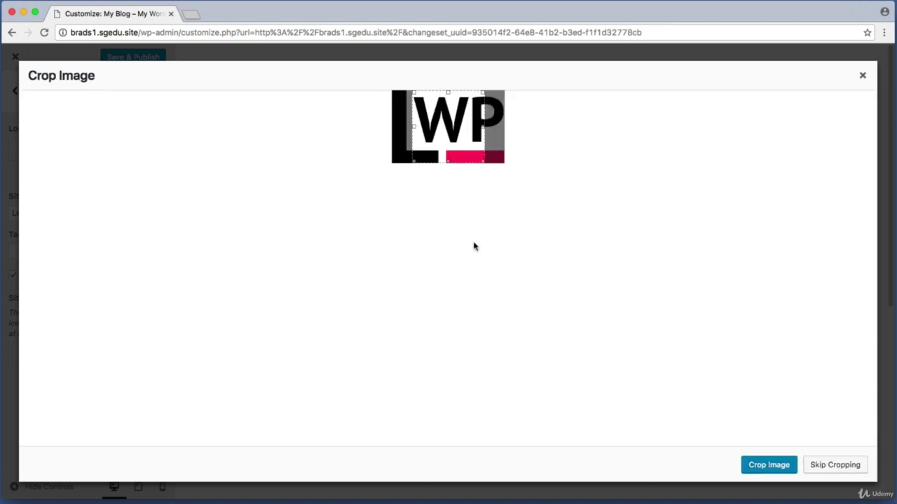
pyautogui.moveTo(468, 142)
pyautogui.mouseDown()
pyautogui.moveTo(443, 134)
pyautogui.moveTo(475, 133)
pyautogui.moveTo(459, 130)
pyautogui.mouseUp()
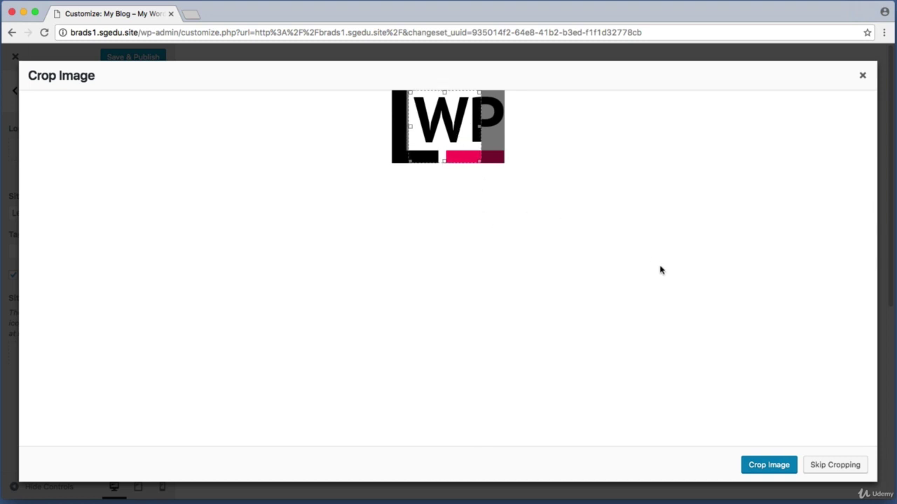
pyautogui.press('super+shift+4')
pyautogui.moveTo(804, 454); pyautogui.dragTo(859, 477)
pyautogui.click(855, 470)
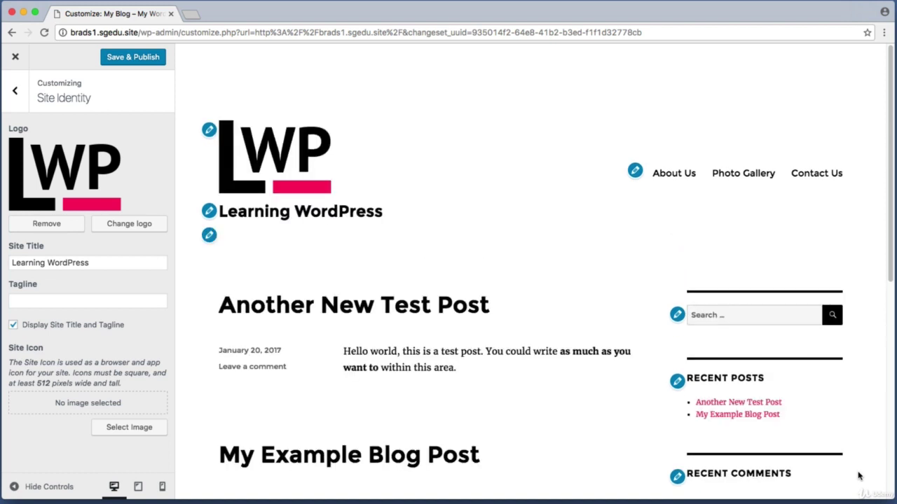
# Turn off Display Site Title and Tagline and examine the logo in the preview.
pyautogui.press('super+shift+4')
pyautogui.moveTo(200, 92); pyautogui.dragTo(382, 212)
pyautogui.press('super+shift+4')
pyautogui.moveTo(188, 93); pyautogui.dragTo(218, 224)
pyautogui.press('super+shift+4')
pyautogui.press('super+shift+4')
pyautogui.moveTo(5, 313); pyautogui.dragTo(138, 337)
pyautogui.click(14, 326)
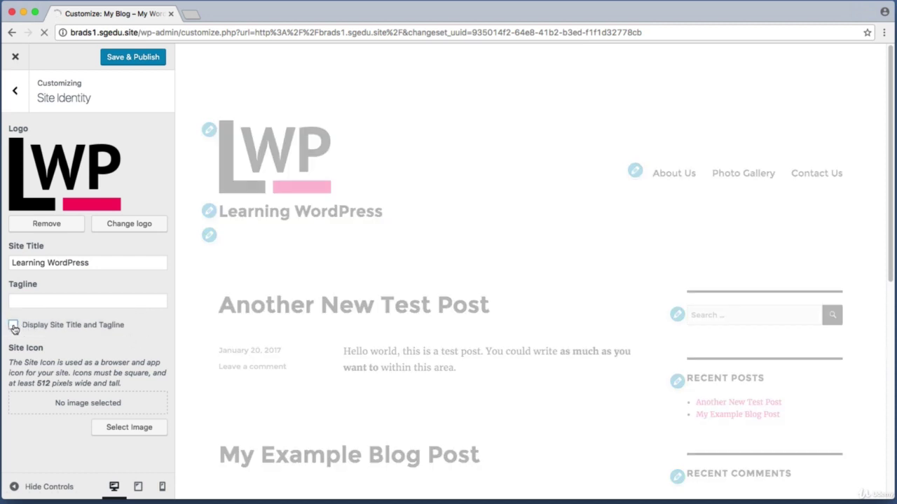
pyautogui.press('super+shift+4')
pyautogui.moveTo(205, 103); pyautogui.dragTo(453, 198)
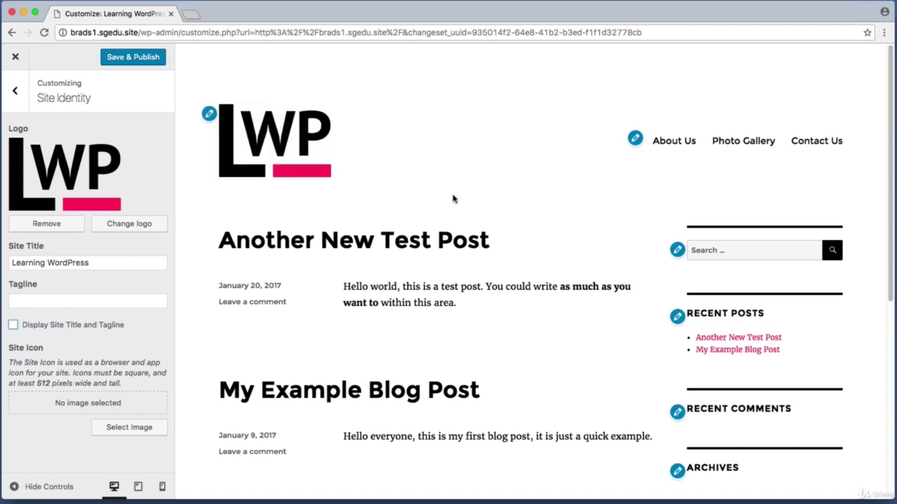
# Save and publish the Site Identity changes, and close the Customizer to return to the live blog.
pyautogui.click(109, 57)
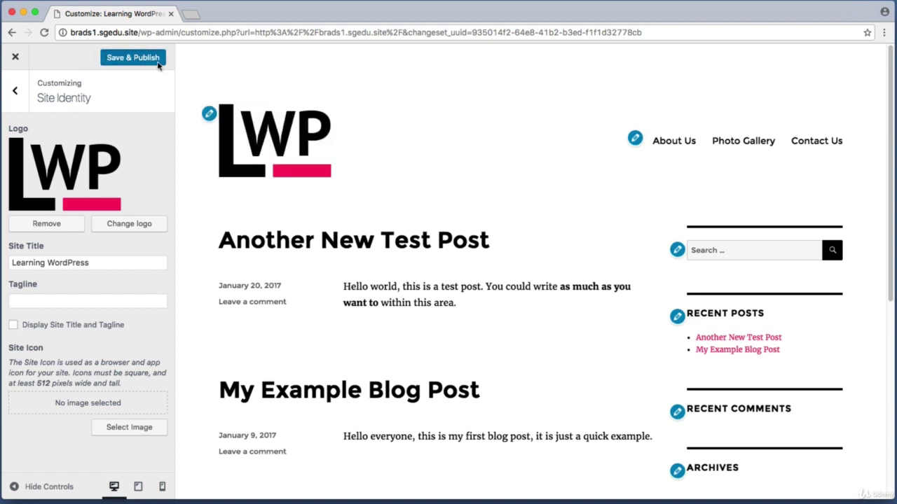
pyautogui.click(157, 63)
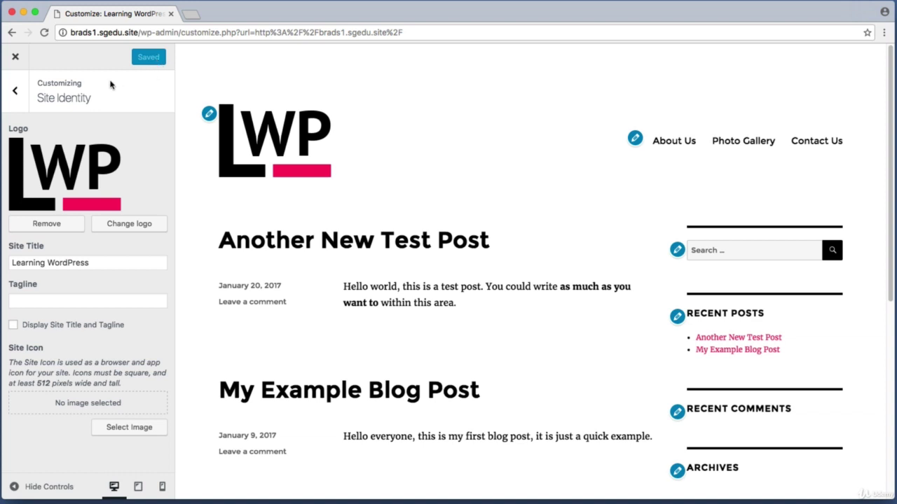
pyautogui.click(16, 93)
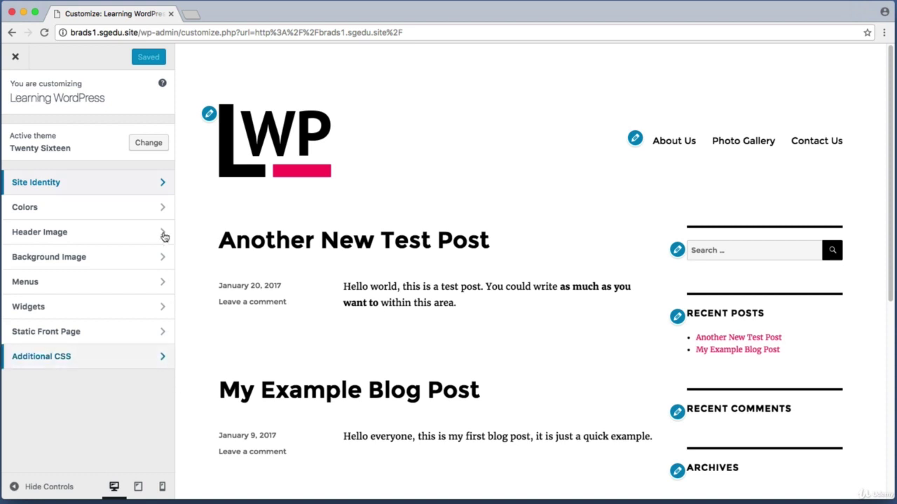
pyautogui.click(18, 61)
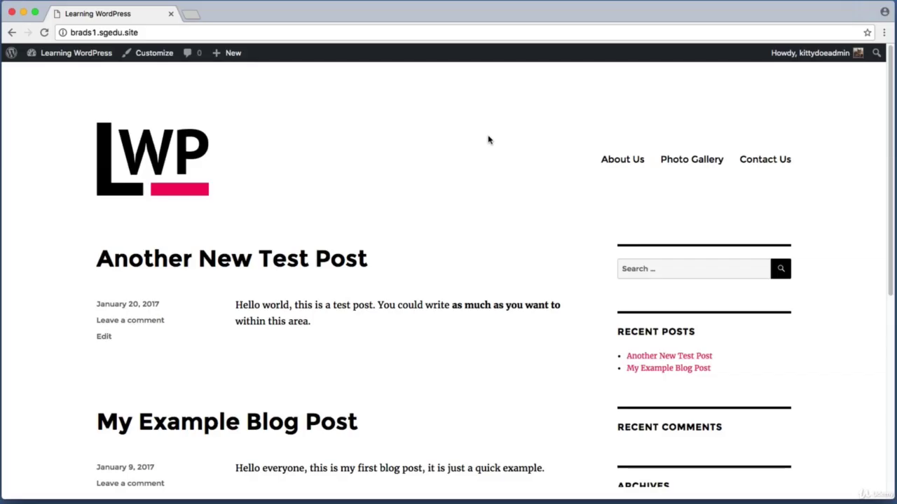
# Open the About Us page from the live blog's navigation and examine its body text.
pyautogui.press('super+shift+4')
pyautogui.moveTo(582, 147); pyautogui.dragTo(642, 174)
pyautogui.click(633, 162)
pyautogui.press('super+shift+4')
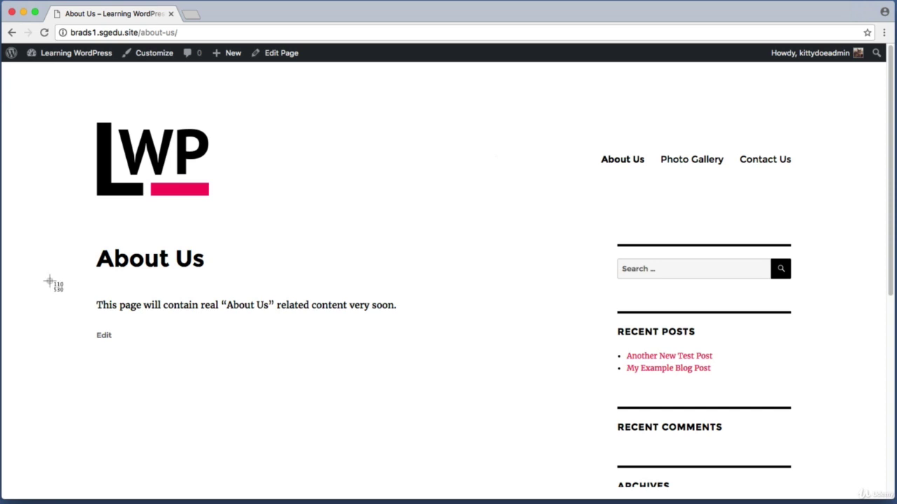
pyautogui.moveTo(58, 282); pyautogui.dragTo(412, 329)
pyautogui.press('super+shift+4')
pyautogui.moveTo(57, 281); pyautogui.dragTo(420, 319)
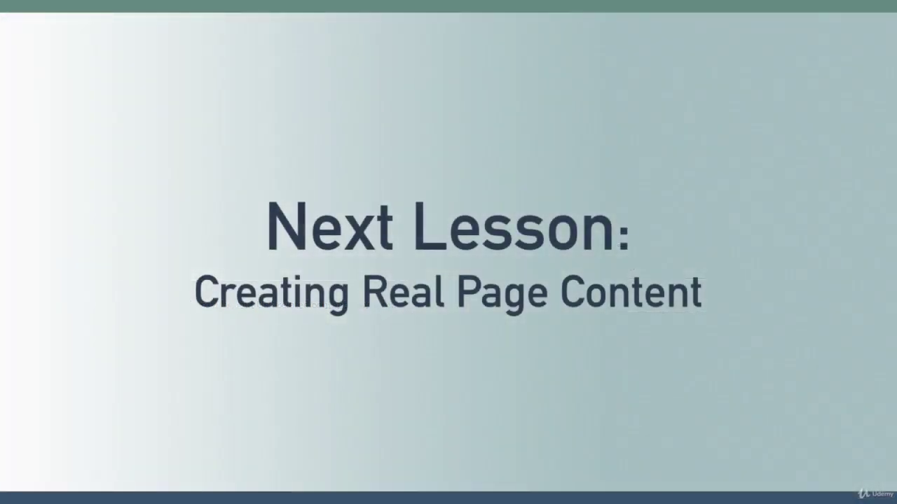